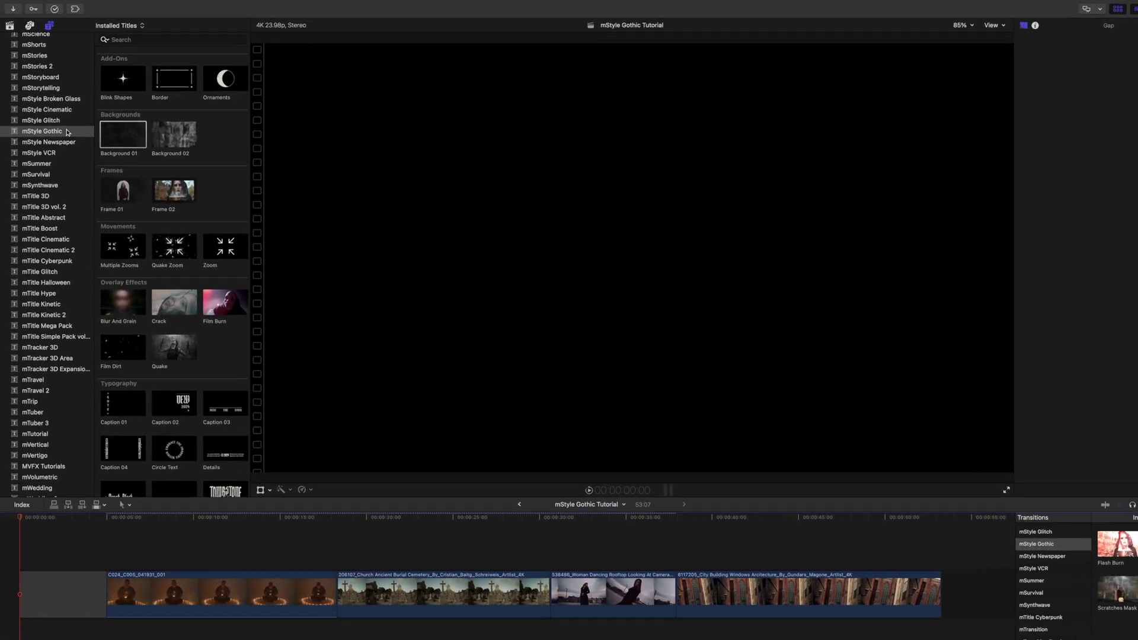
Step: Open the mStyle Gothic collection, hide the category sidebar, and scroll through its presets
left_click(67, 132)
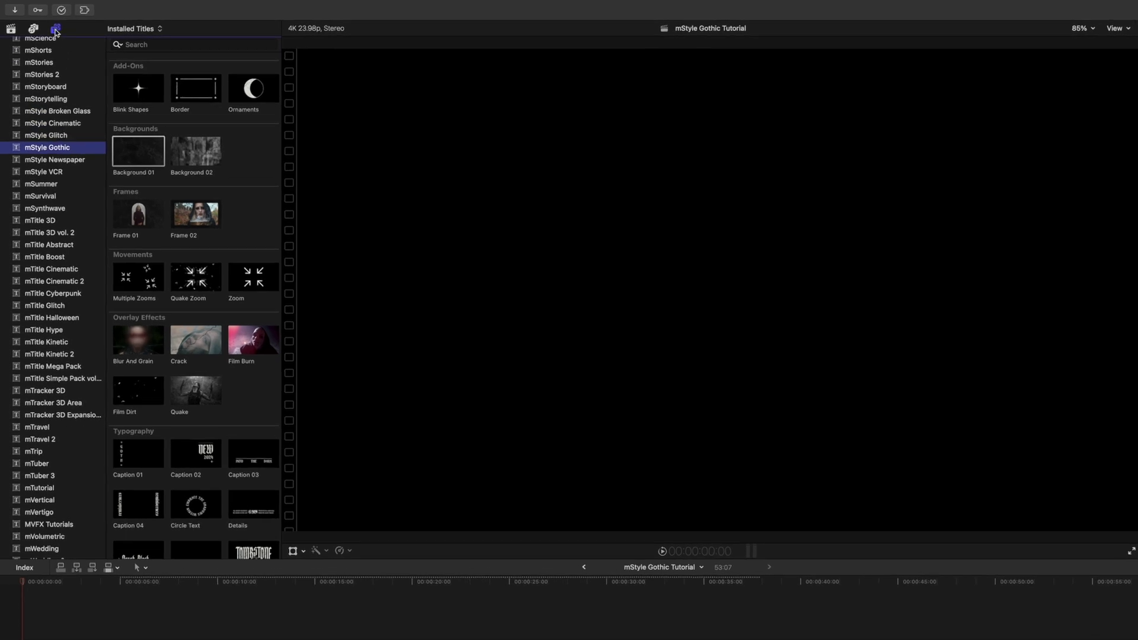
left_click(55, 29)
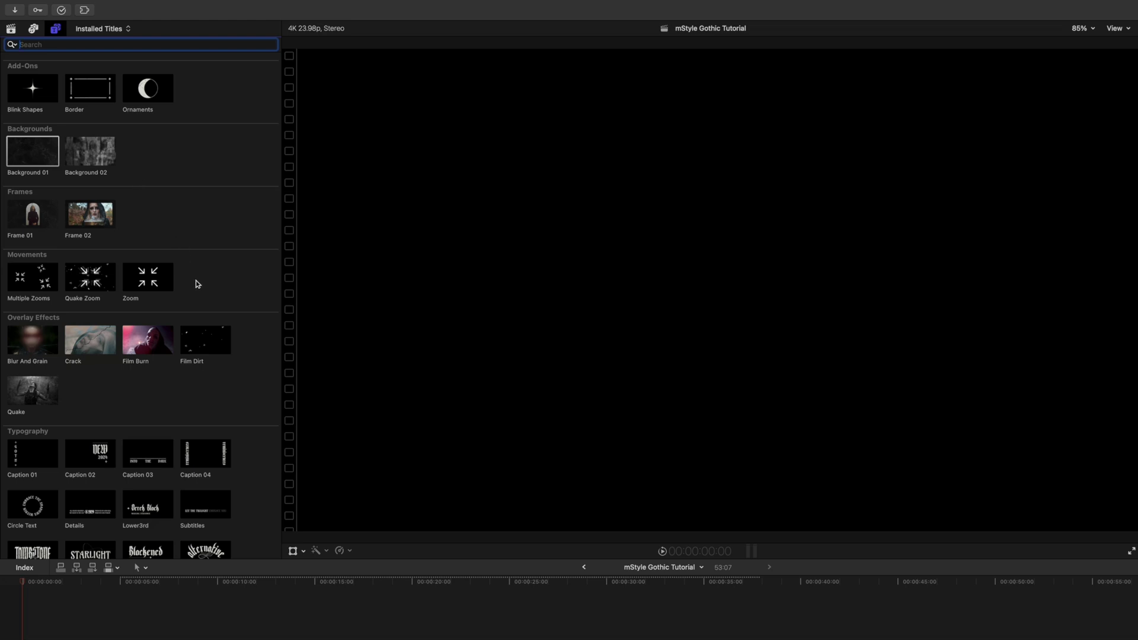
scroll(208, 283, "down", 3)
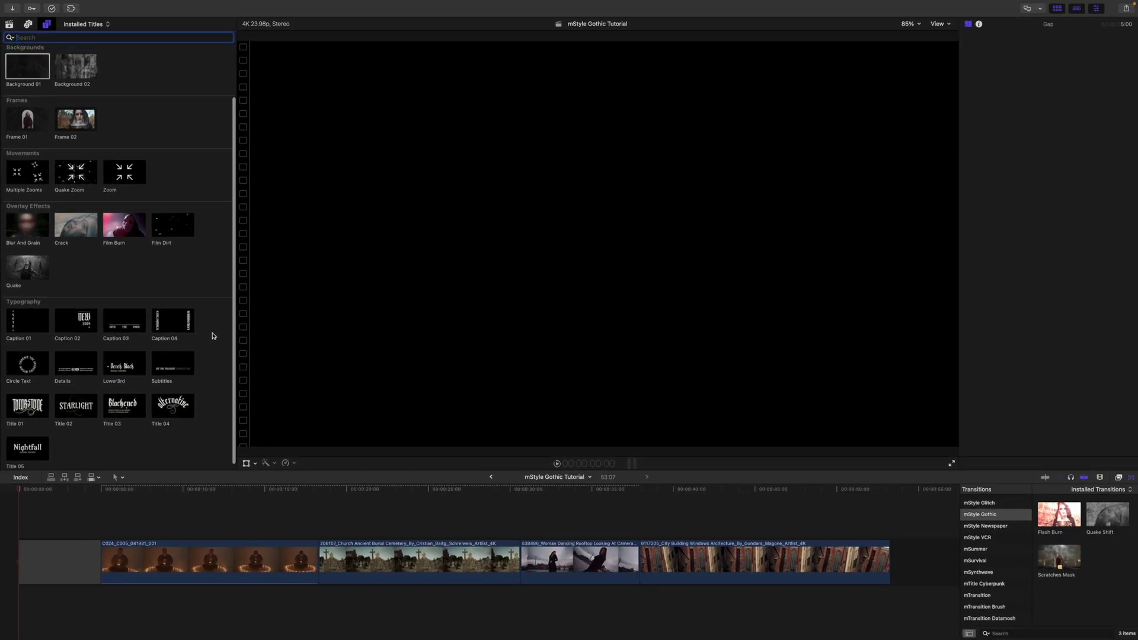
scroll(213, 336, "up", 2)
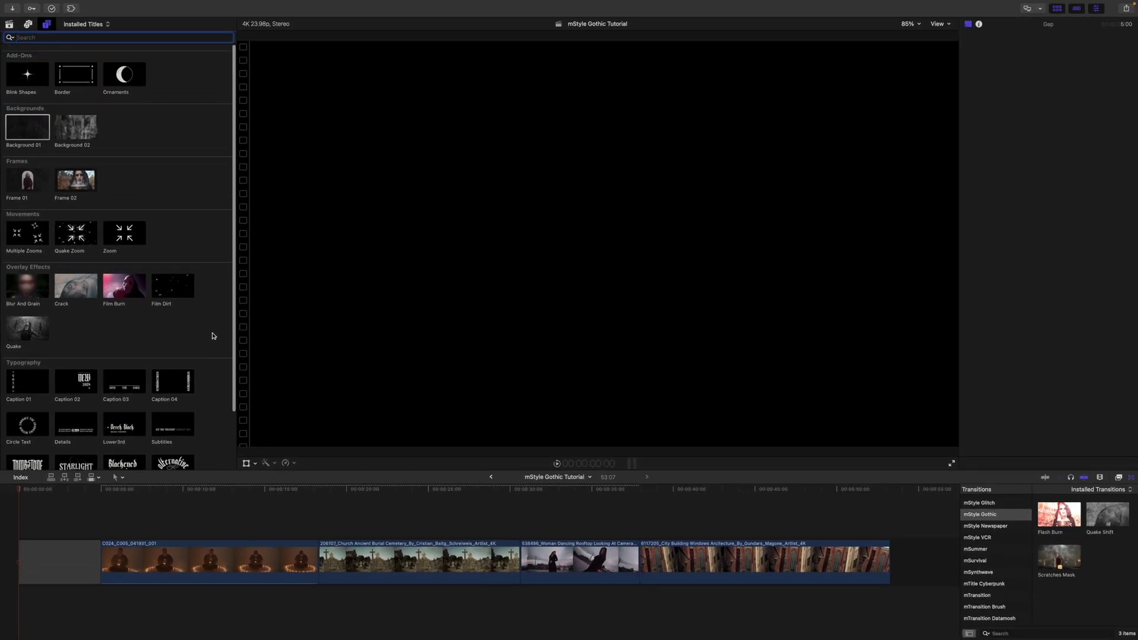
Step: Drop Background 01 at the timeline start and scrub to view the cracked-marble texture
left_click_drag(50, 379, 15, 520)
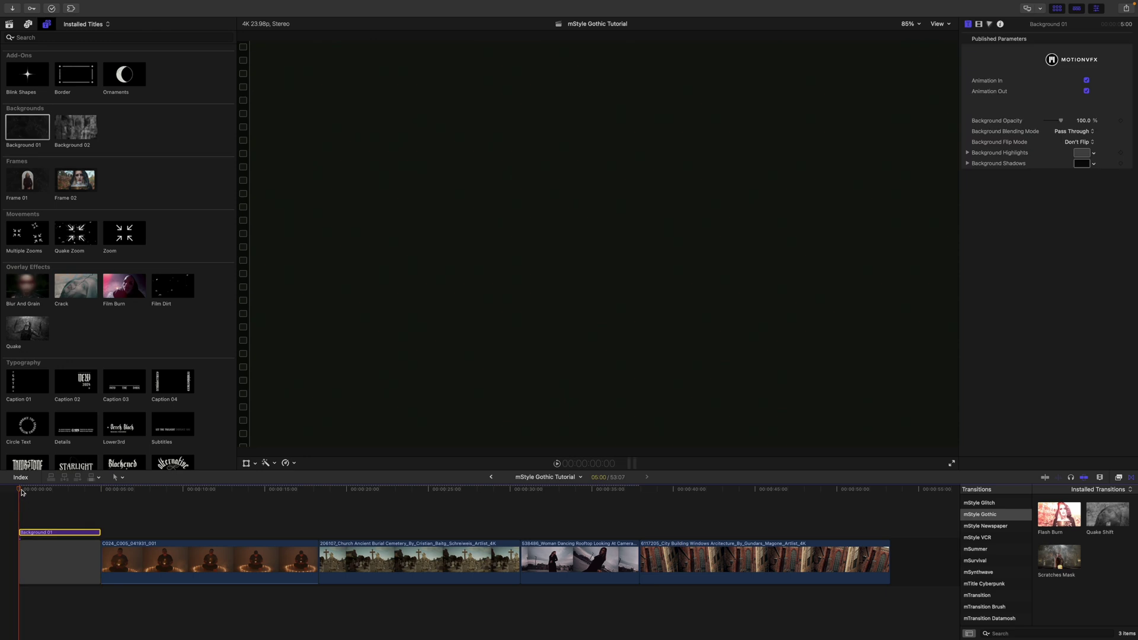
left_click_drag(26, 491, 30, 494)
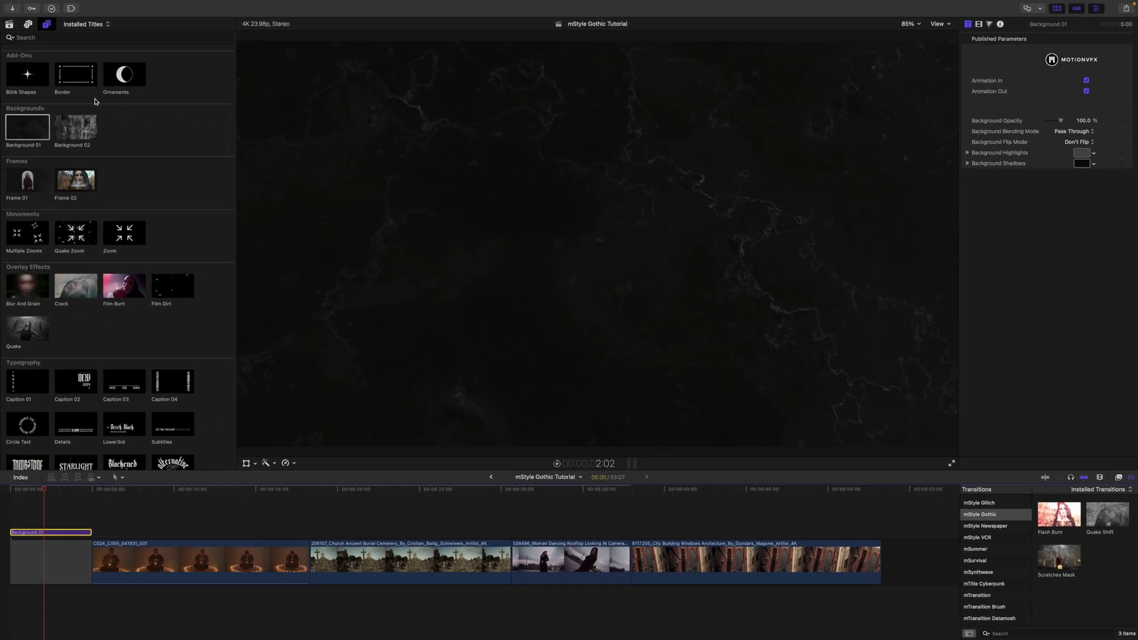
Step: Stack the Border title above Background 01, trying position and size changes, then undoing them
left_click_drag(67, 81, 10, 499)
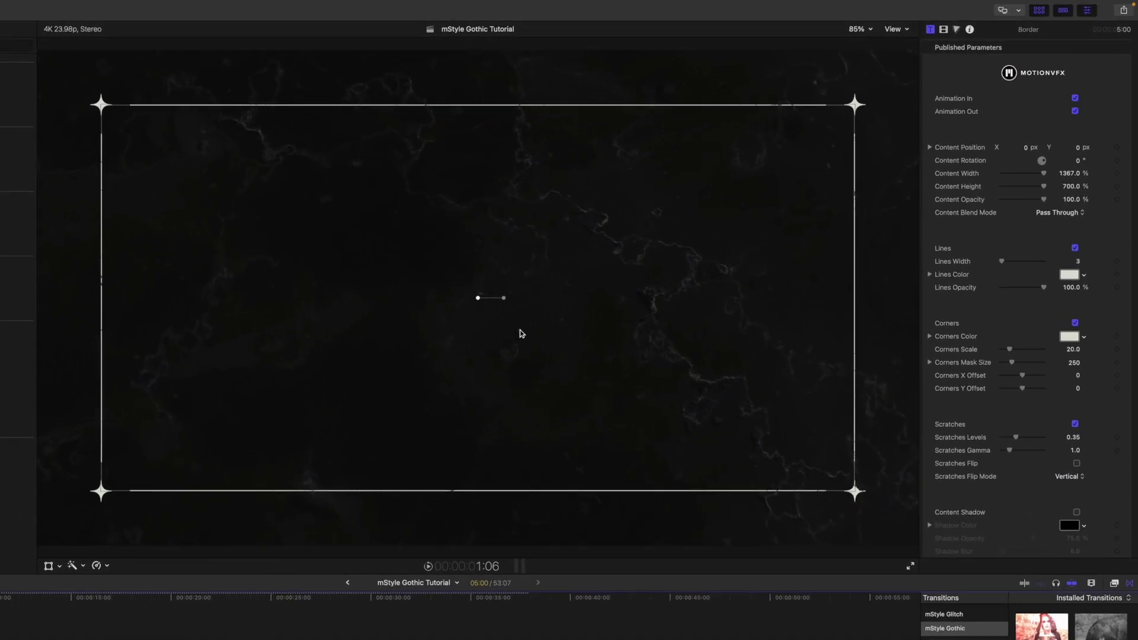
left_click_drag(453, 309, 498, 314)
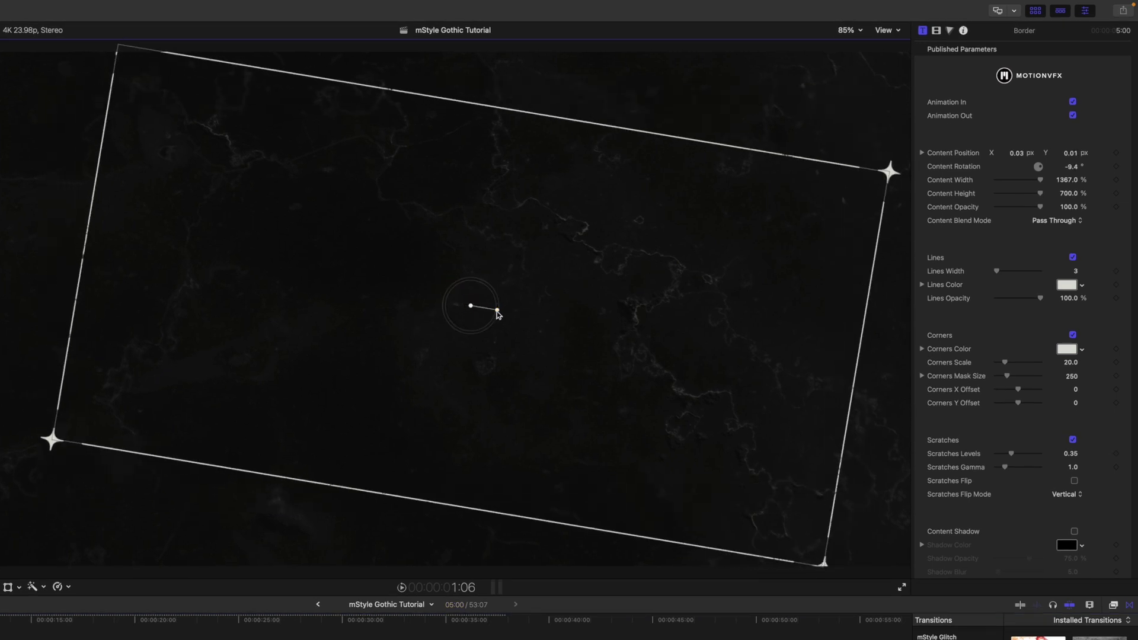
key("super+z")
key("super+z")
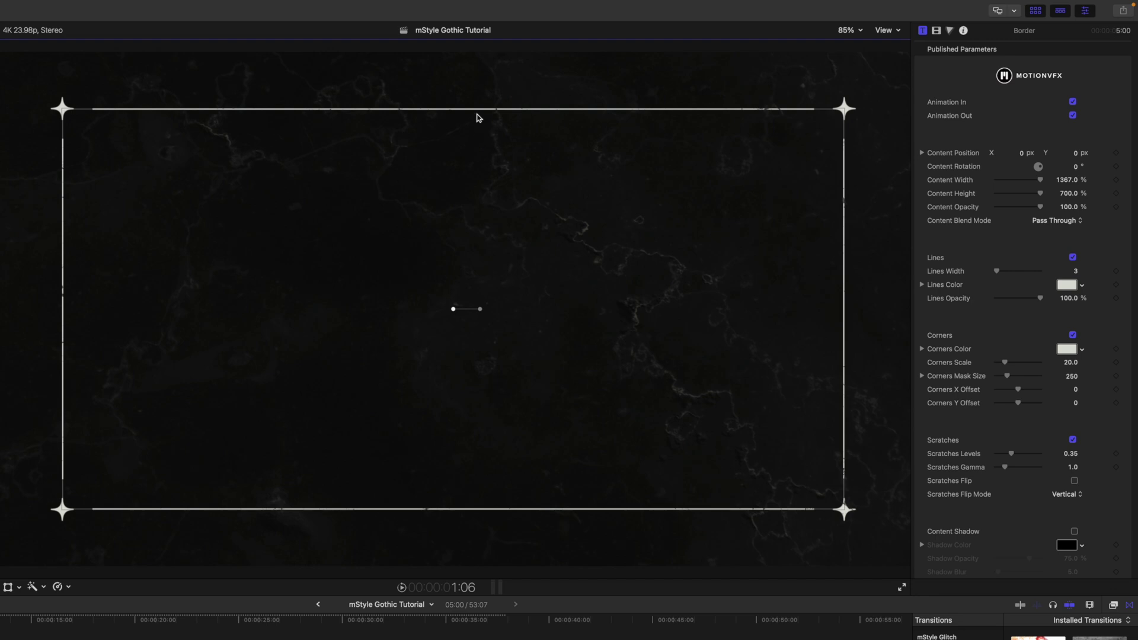
mouse_move(474, 111)
left_mouse_down()
mouse_move(475, 97)
mouse_move(472, 130)
left_mouse_up()
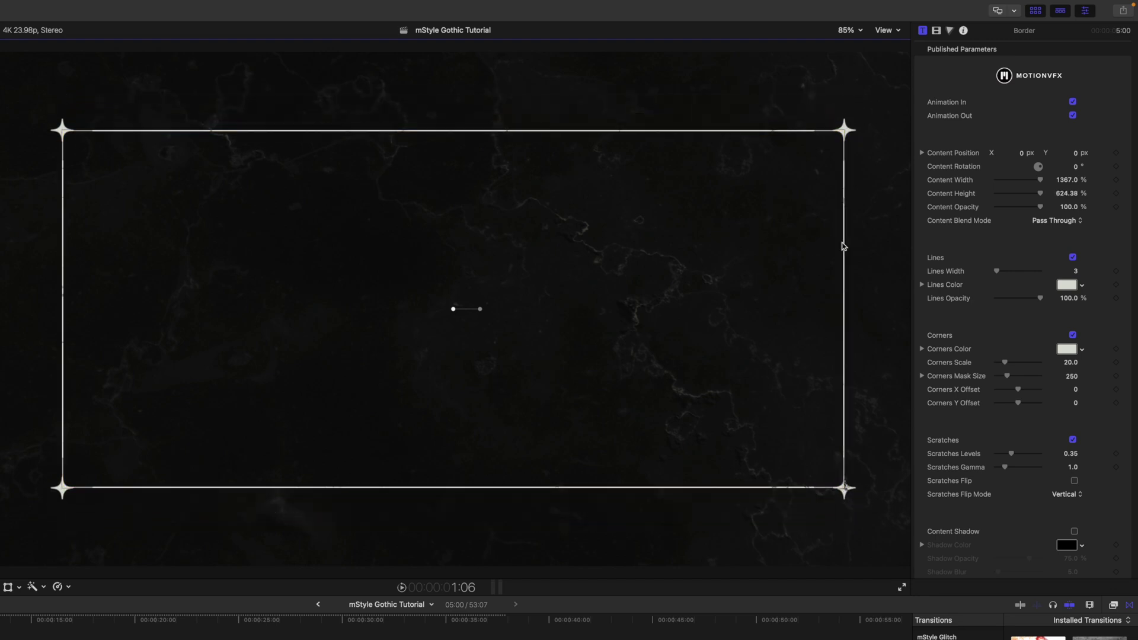
left_click_drag(838, 247, 780, 249)
key("super+z")
key("super+z")
key("super+z")
key("super+z")
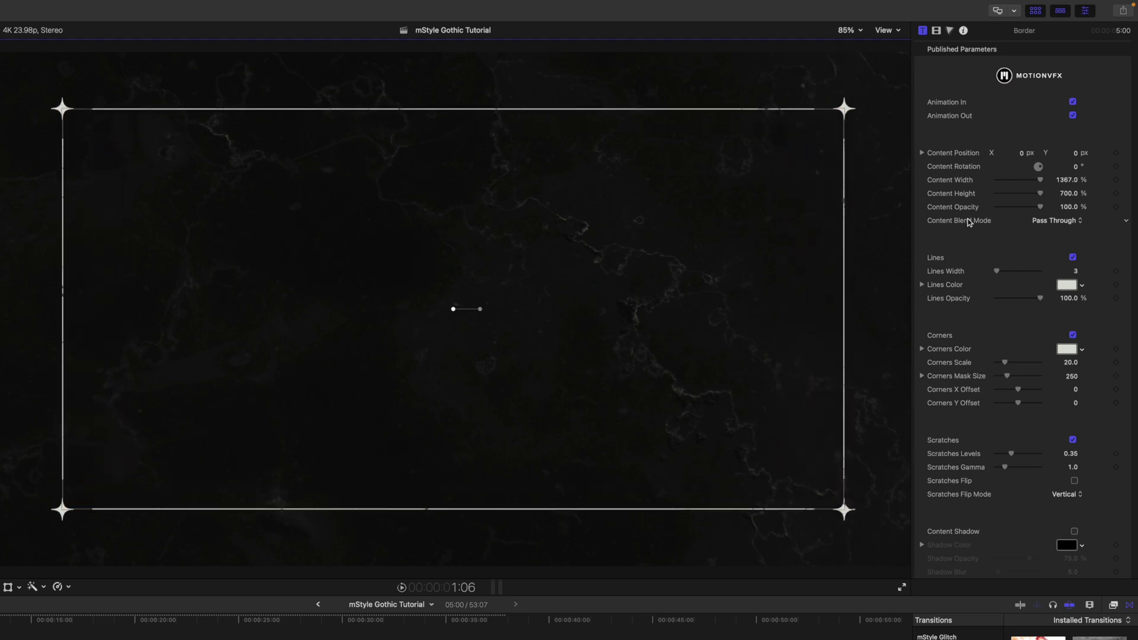
scroll(969, 222, "down", 3)
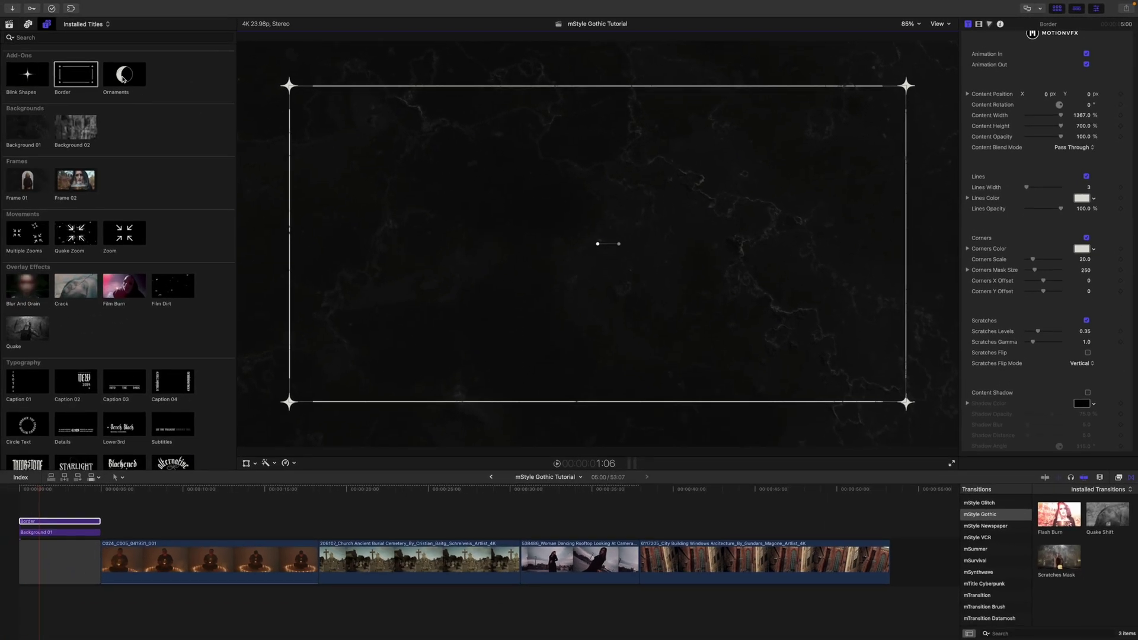
Step: Add the Ornaments title above the Border and move the moon up and left
left_click_drag(123, 78, 25, 501)
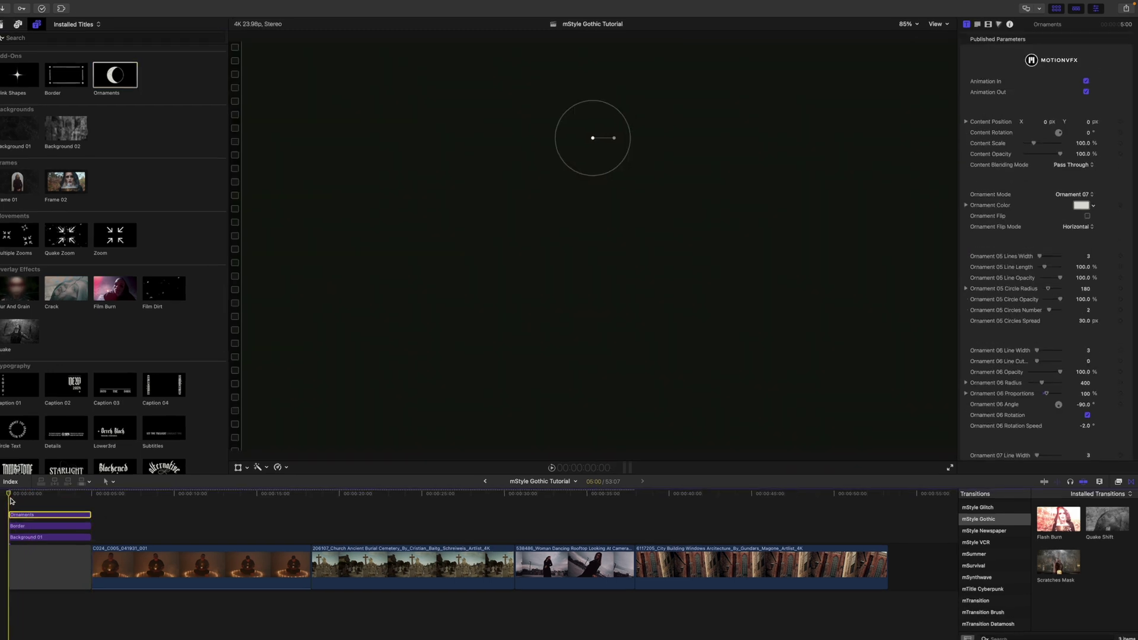
left_click_drag(593, 138, 427, 101)
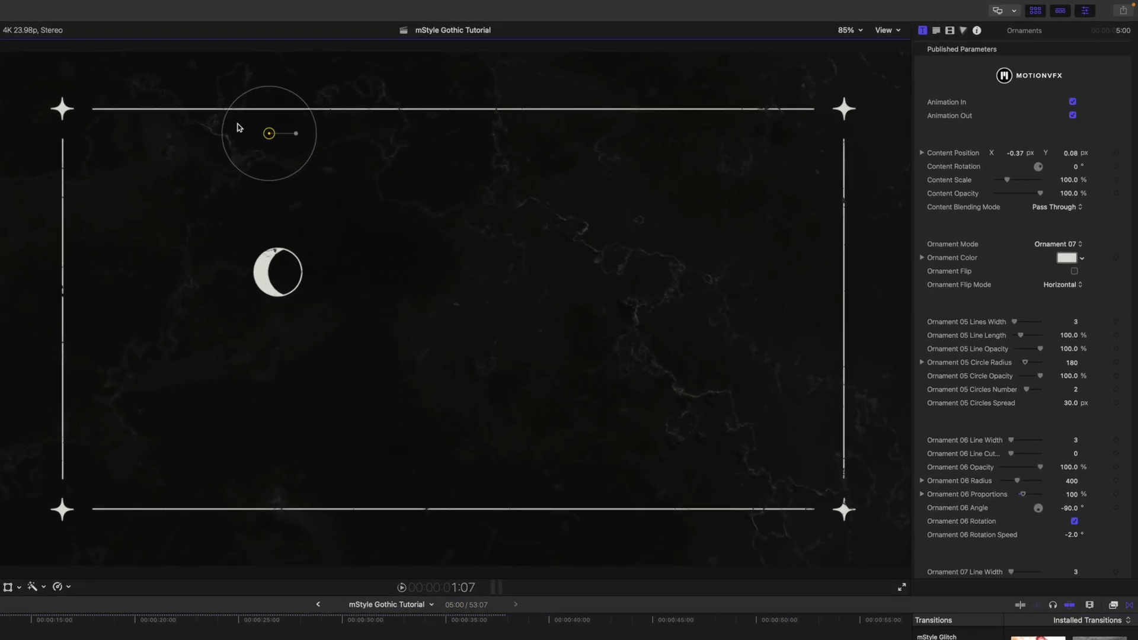
left_click_drag(238, 128, 189, 104)
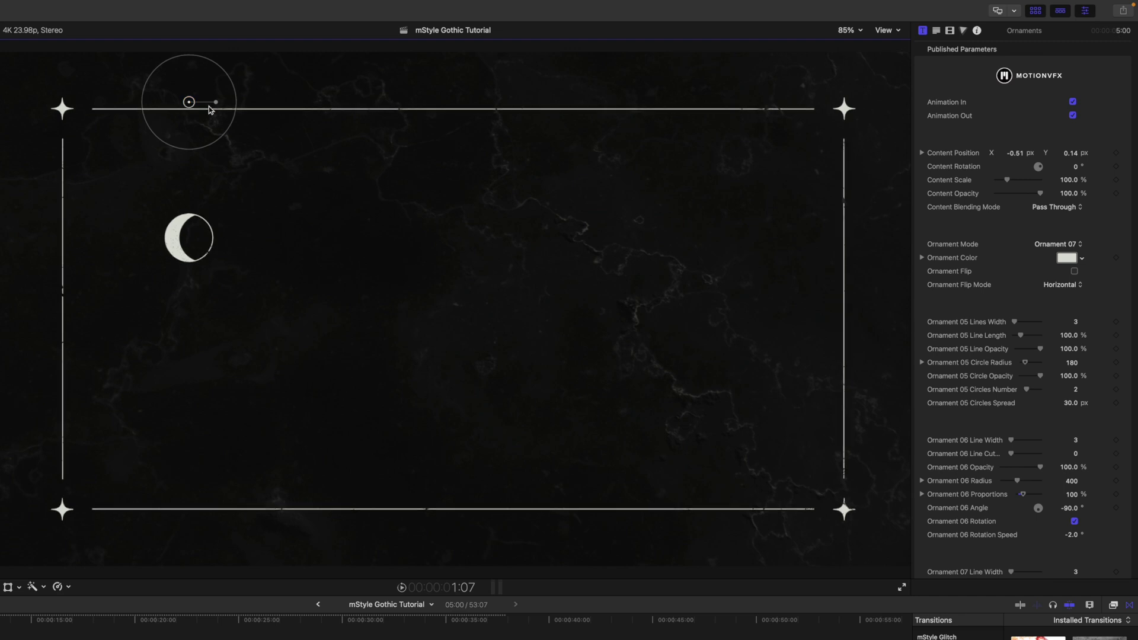
Step: Try the different Ornament Mode designs in the Inspector
left_click(1056, 244)
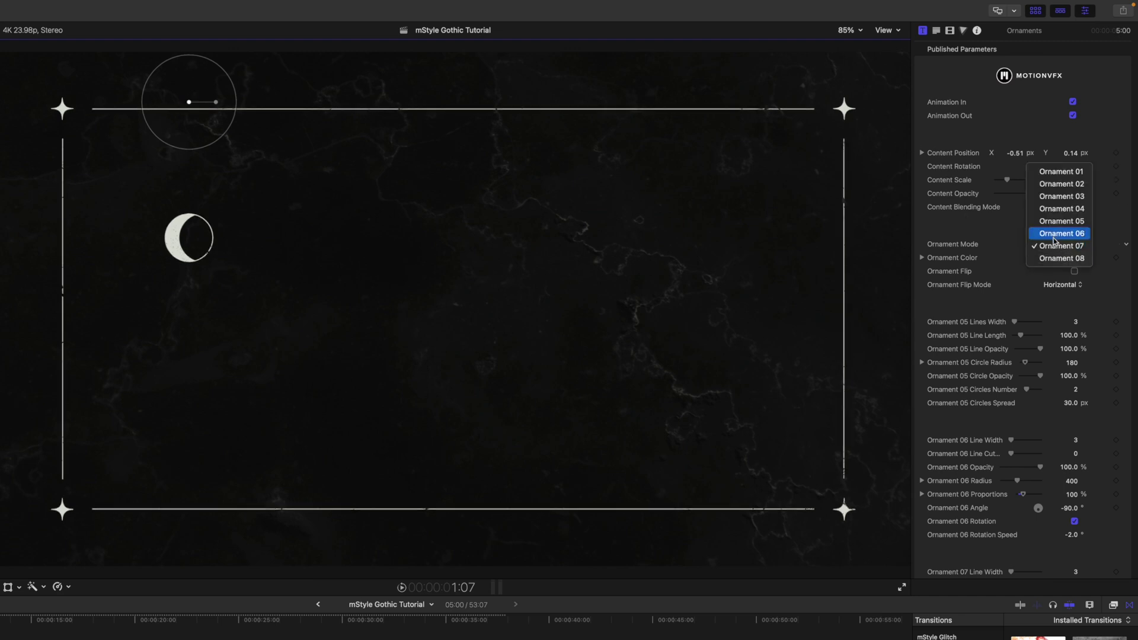
left_click(1056, 244)
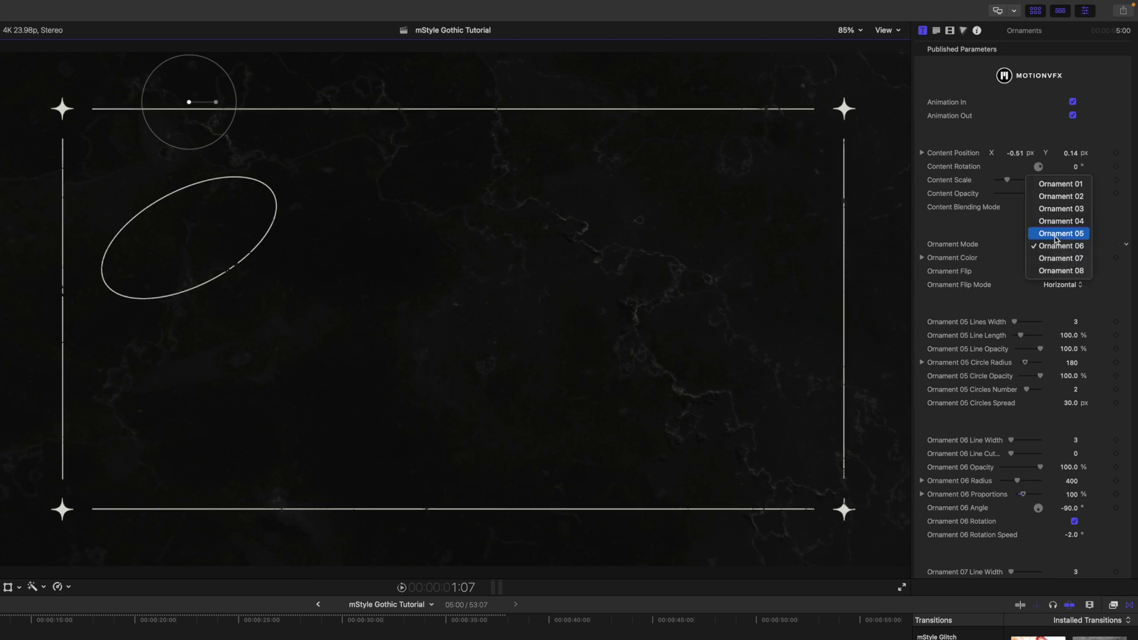
left_click(1055, 236)
left_click(1055, 247)
left_click(1055, 258)
left_click(1055, 244)
left_click(1056, 257)
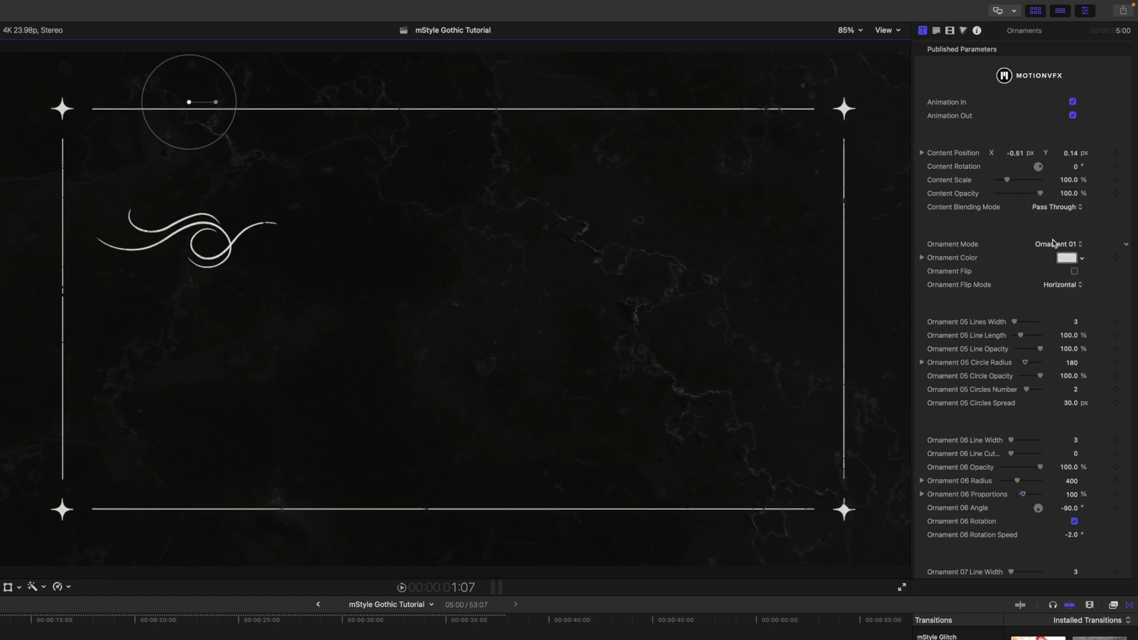
left_click(1054, 243)
left_click(1055, 252)
Step: Settle on the Ornament 07 crescent moon inside the frame's left side, then add Blink Shapes
left_click(1056, 244)
left_click(1056, 232)
left_click_drag(189, 102, 130, 183)
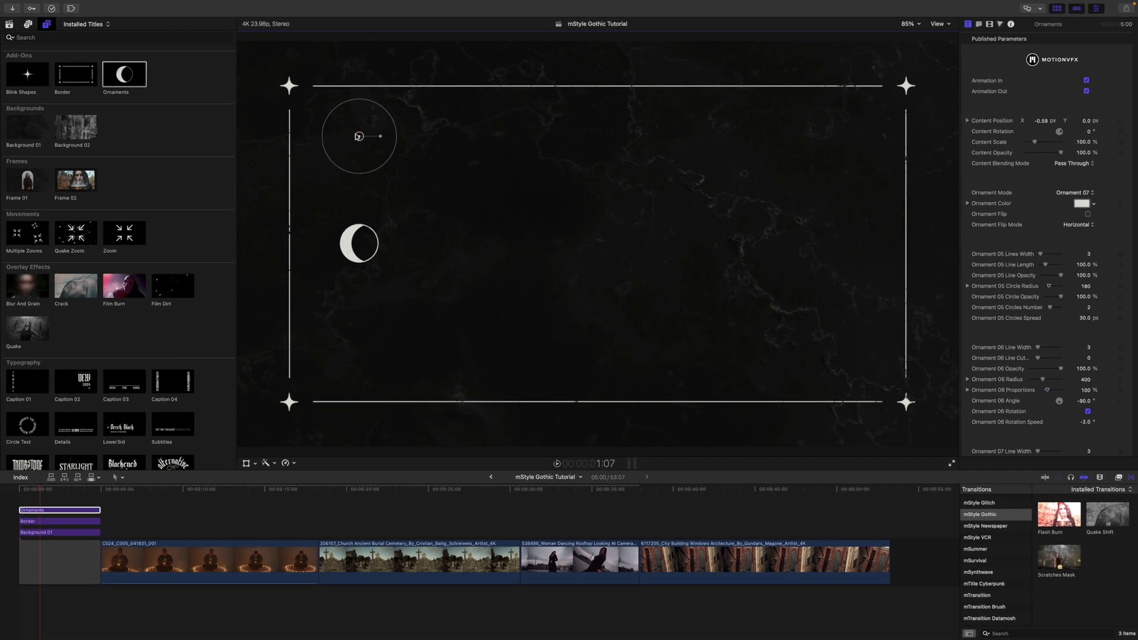
left_click_drag(27, 74, 25, 493)
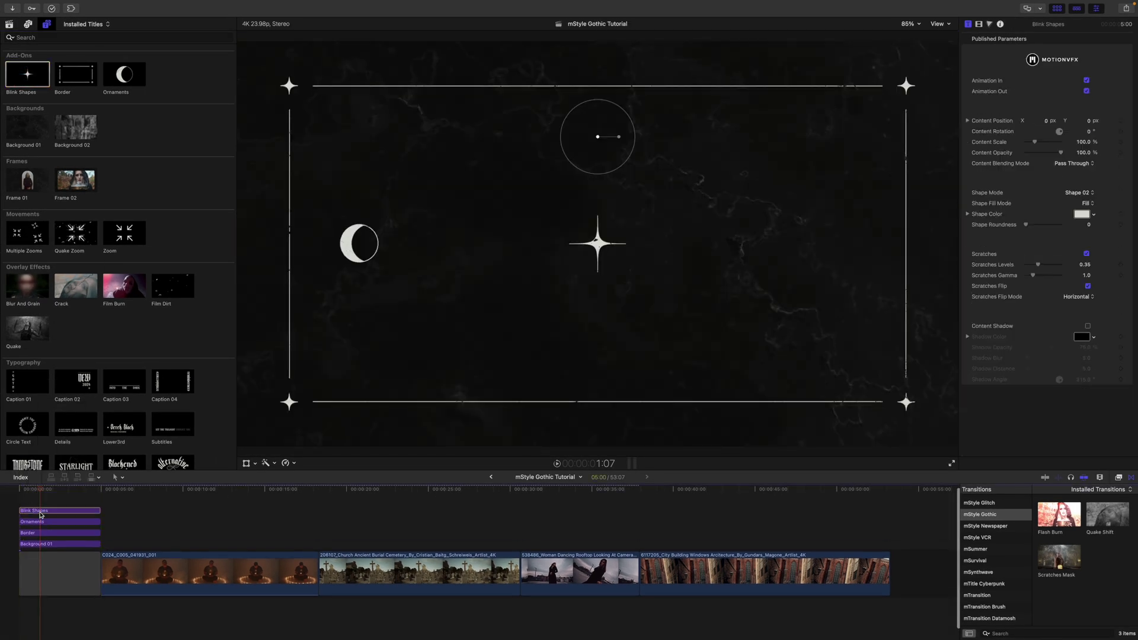
Step: Move the Blink Shapes star to the frame's right side and set Shape Mode to Shape 02
left_click_drag(597, 137, 802, 137)
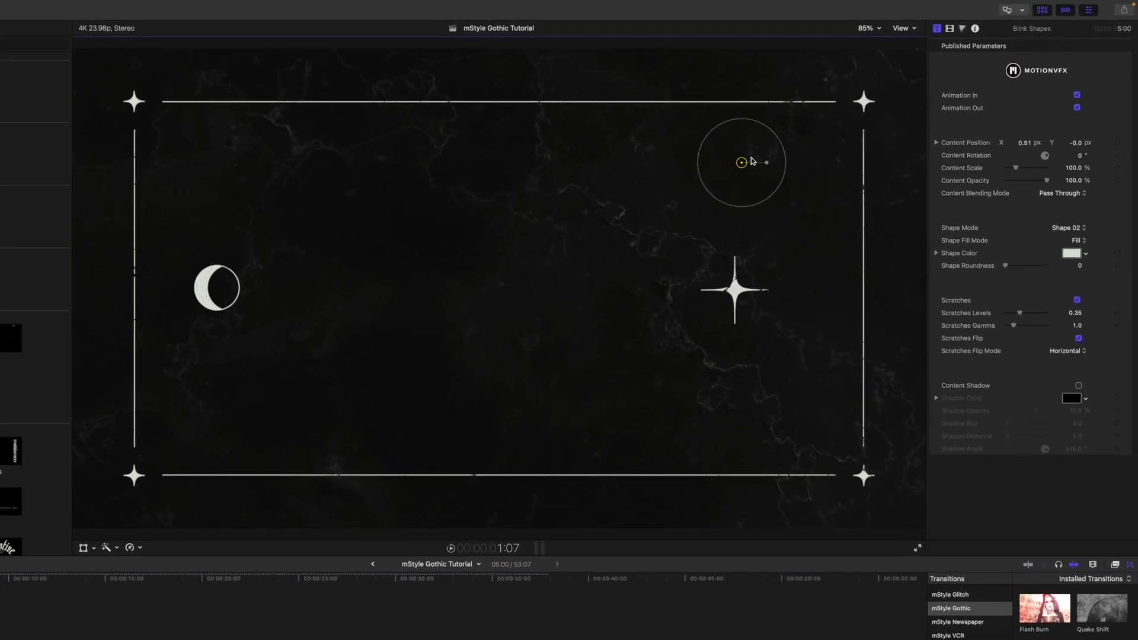
left_click(1064, 244)
left_click(1066, 269)
left_click(1063, 244)
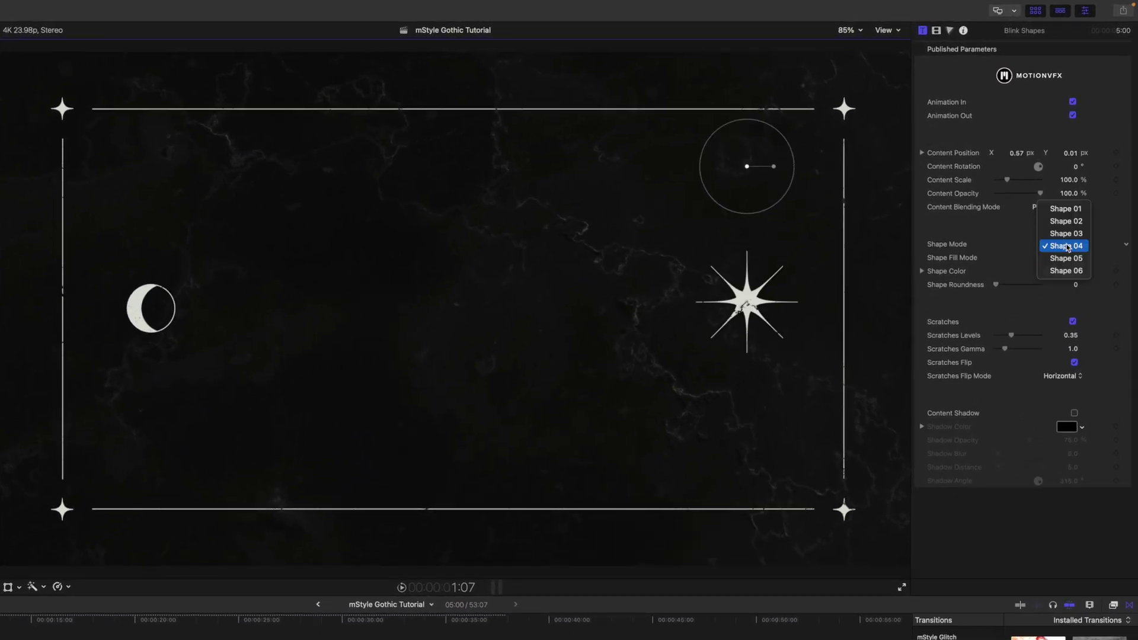
left_click(1067, 269)
left_click(1063, 245)
left_click(1066, 196)
left_click_drag(750, 169, 762, 171)
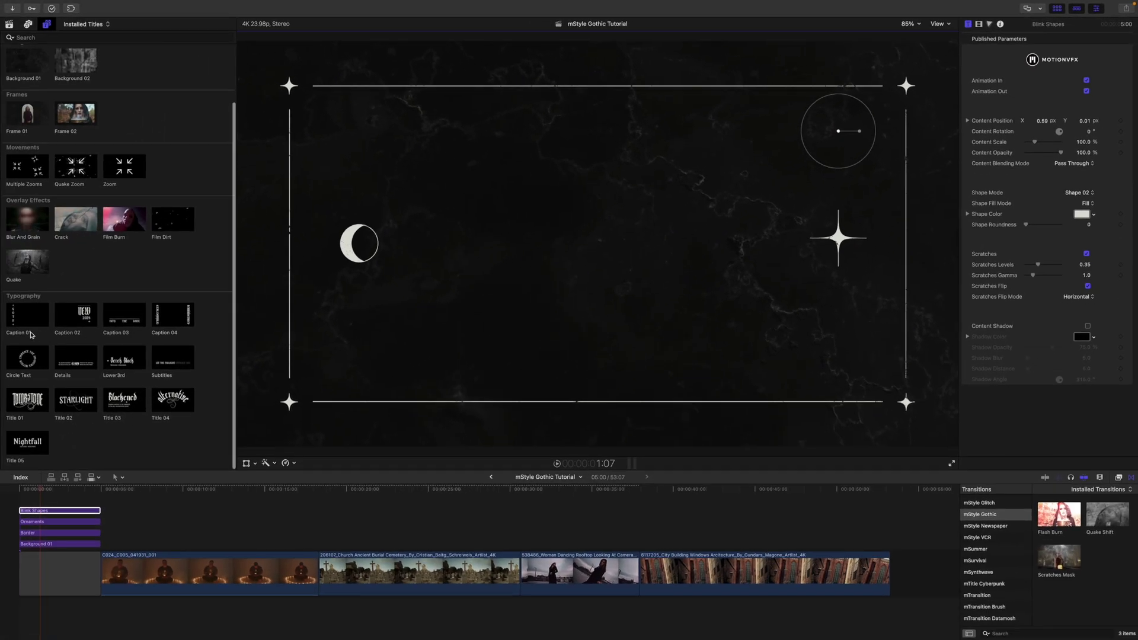
Step: Preview Caption 01–04 and Circle Text, then add Title 03 'Blackened' to the timeline
left_click(13, 325)
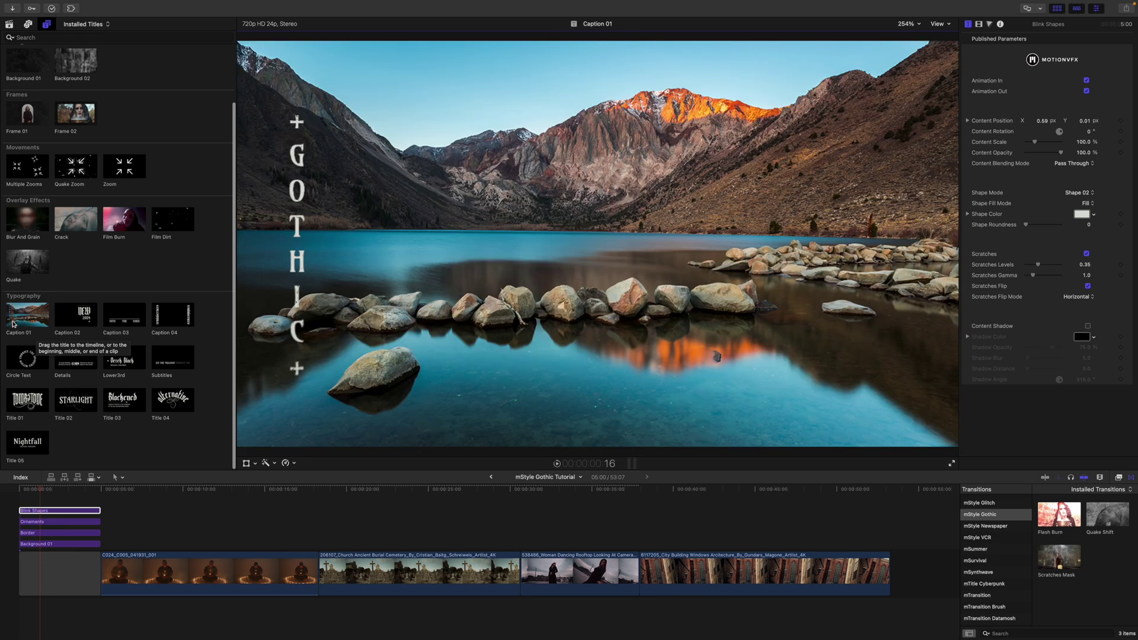
left_click(72, 323)
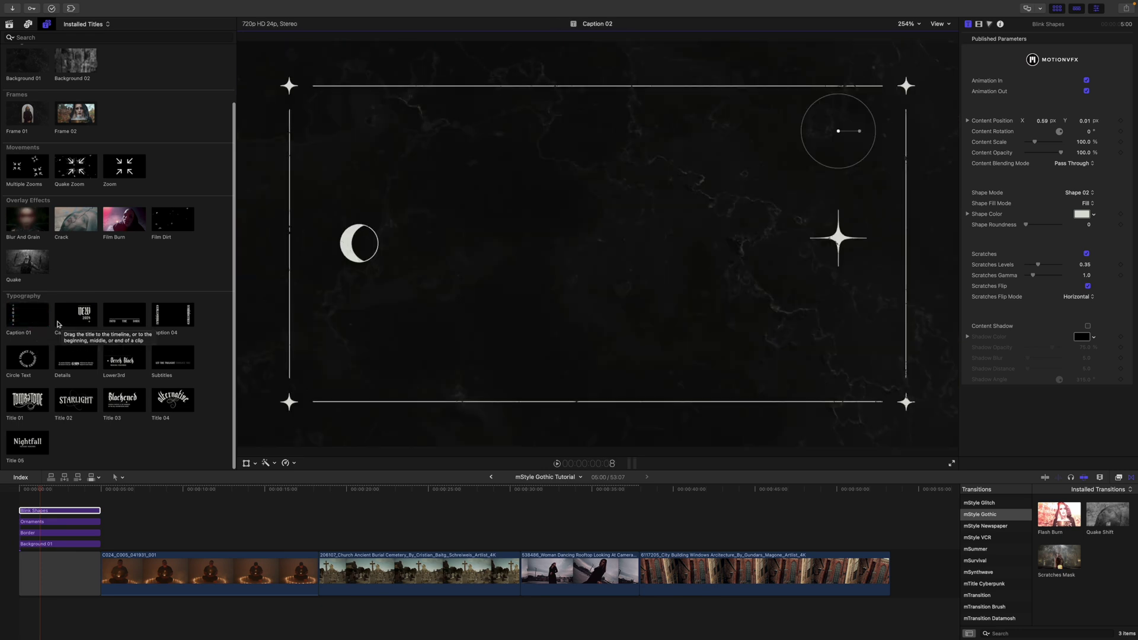
left_click(108, 324)
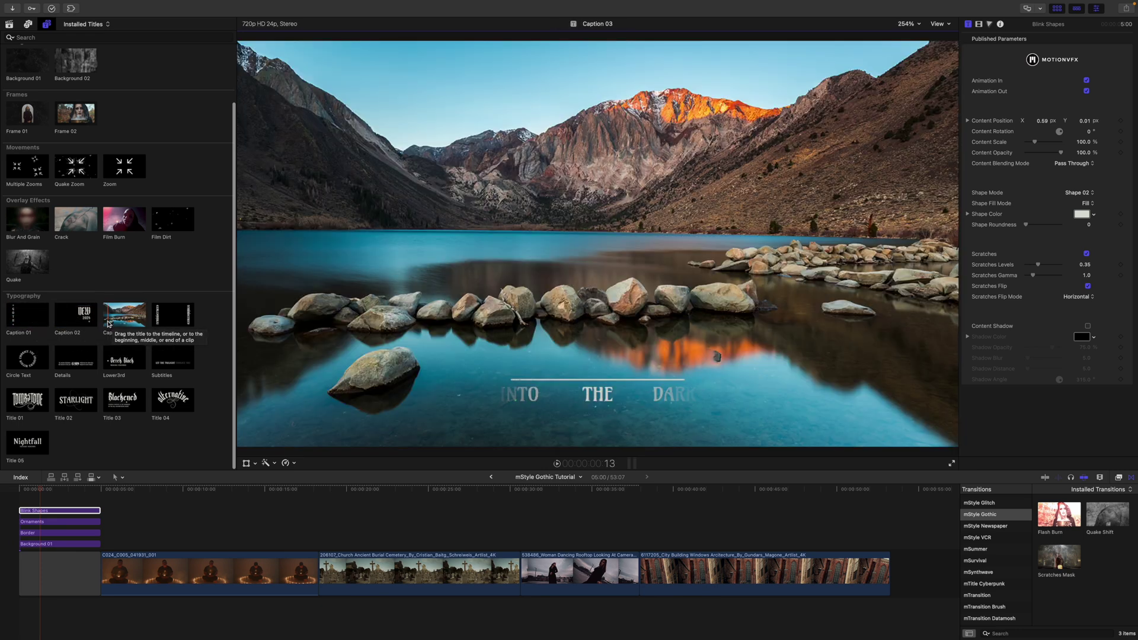
left_click(162, 323)
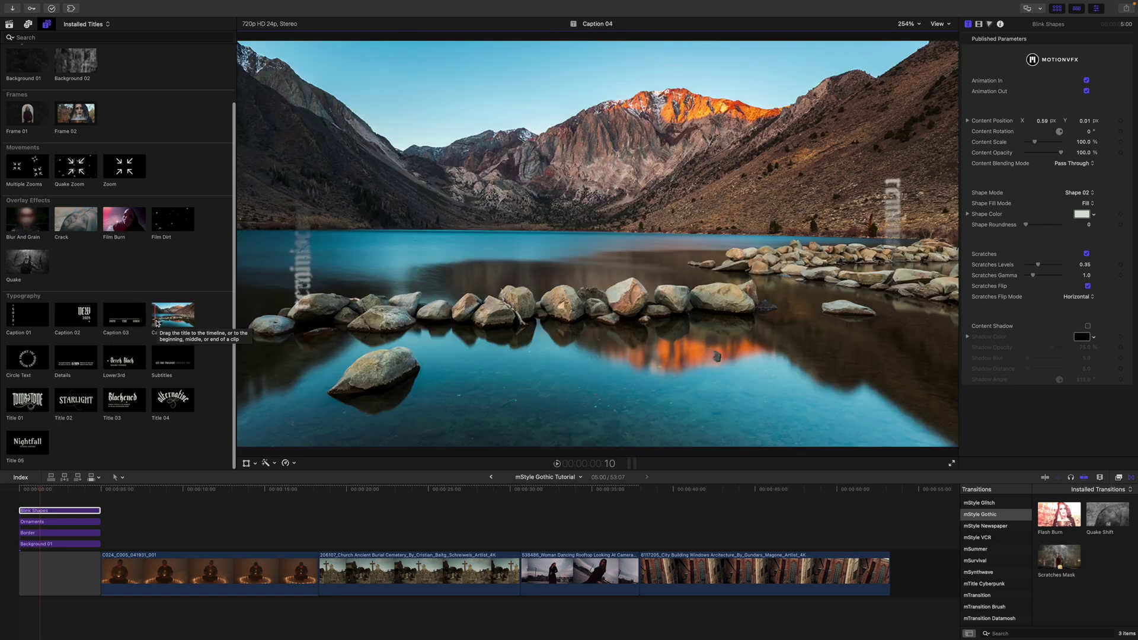
left_click(17, 363)
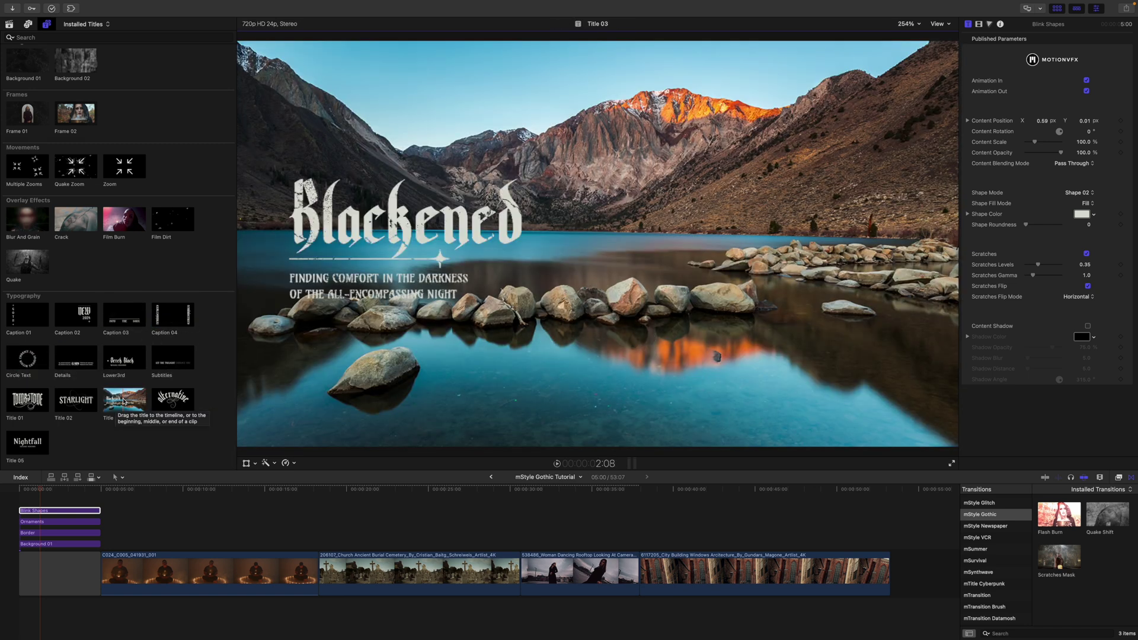
left_click_drag(124, 398, 21, 496)
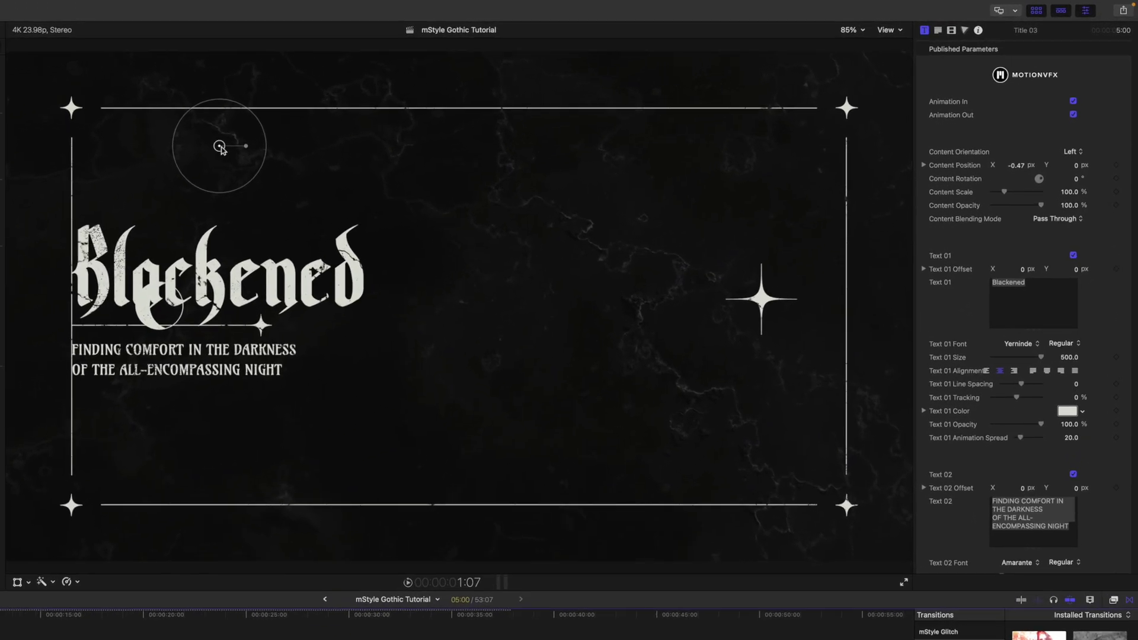
Step: Move Title 03 to the frame centre and keep Content Orientation Left after trying Right
left_click_drag(221, 149, 486, 153)
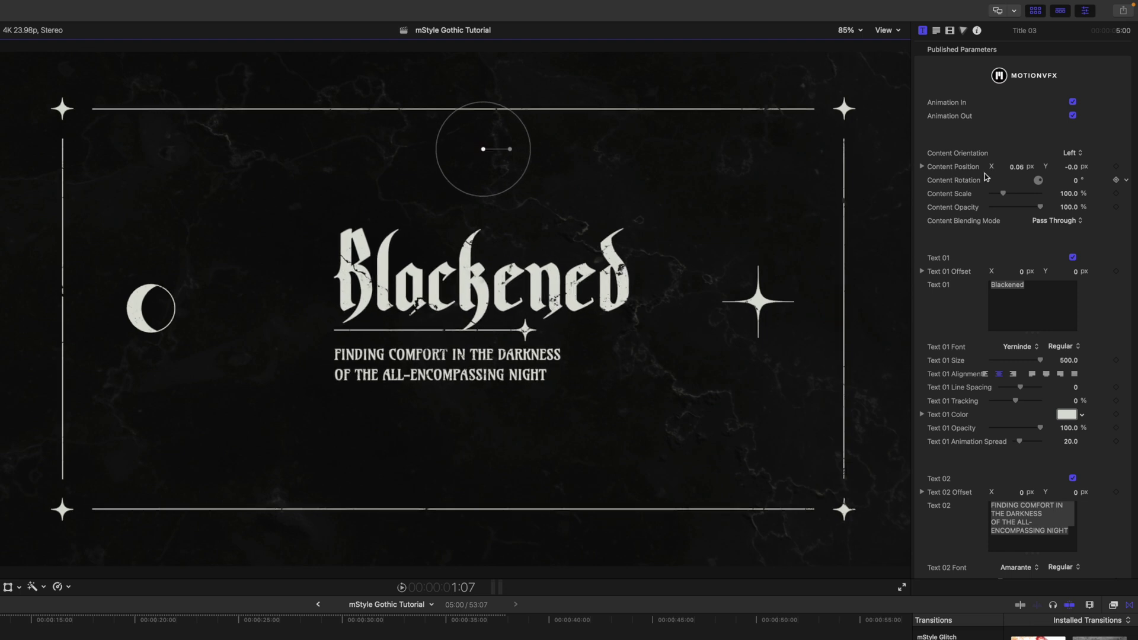
left_click(1074, 153)
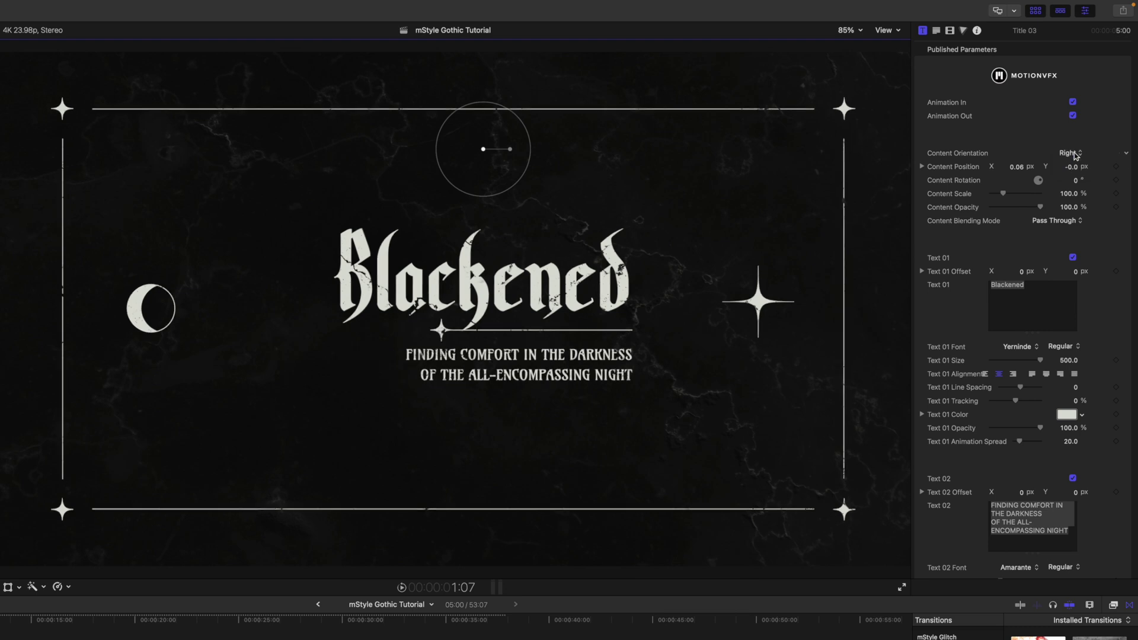
left_click(1074, 147)
scroll(996, 249, "down", 2)
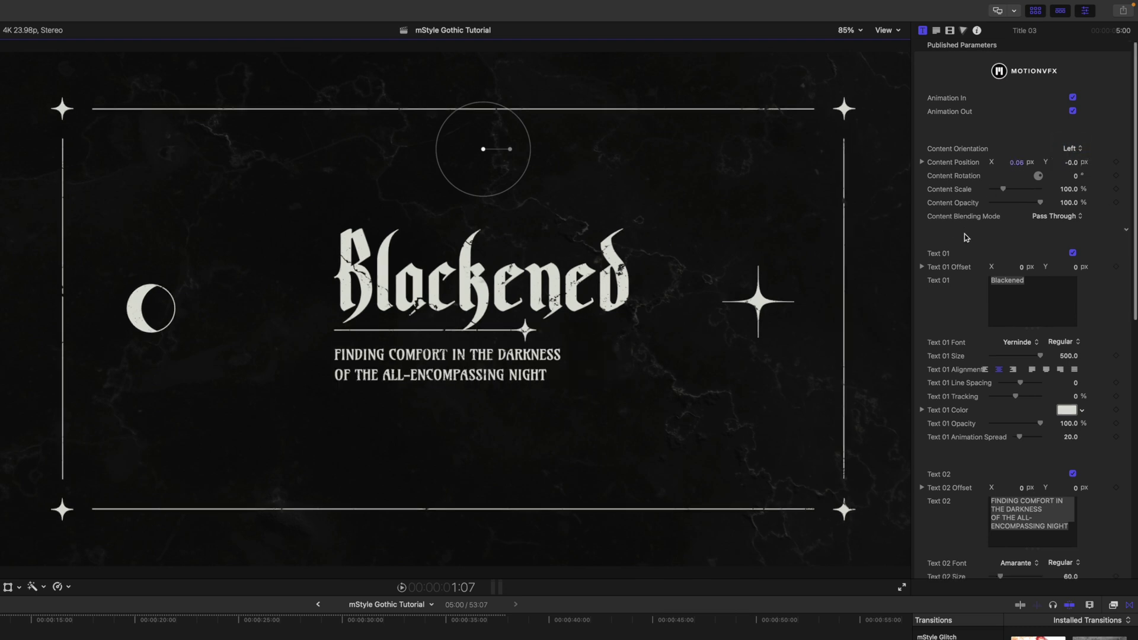
scroll(972, 243, "down", 7)
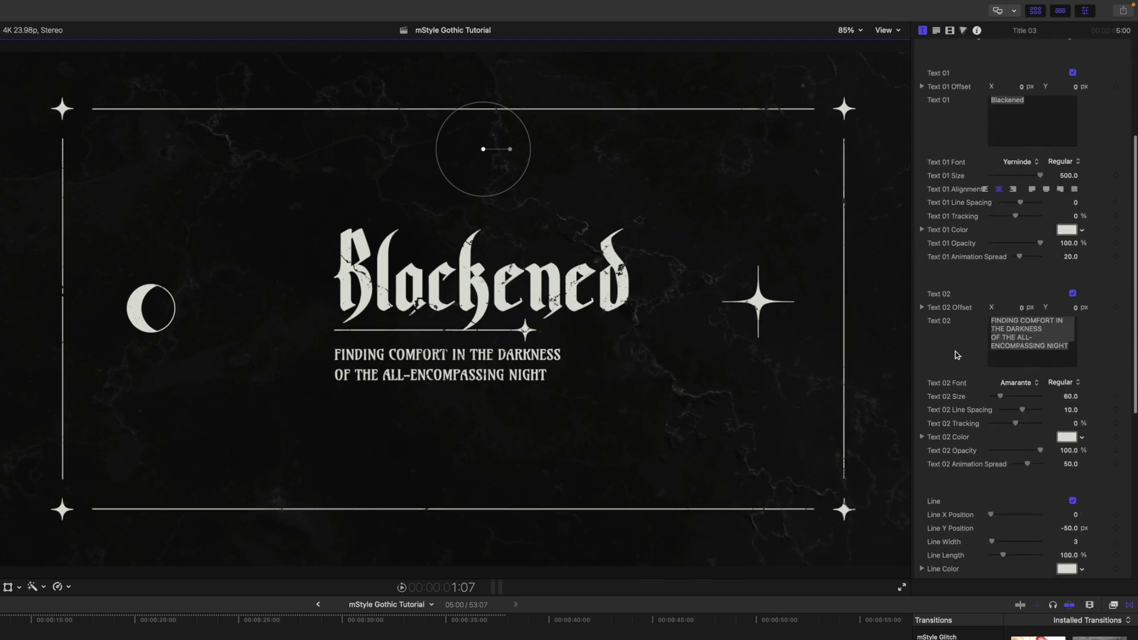
scroll(958, 358, "down", 7)
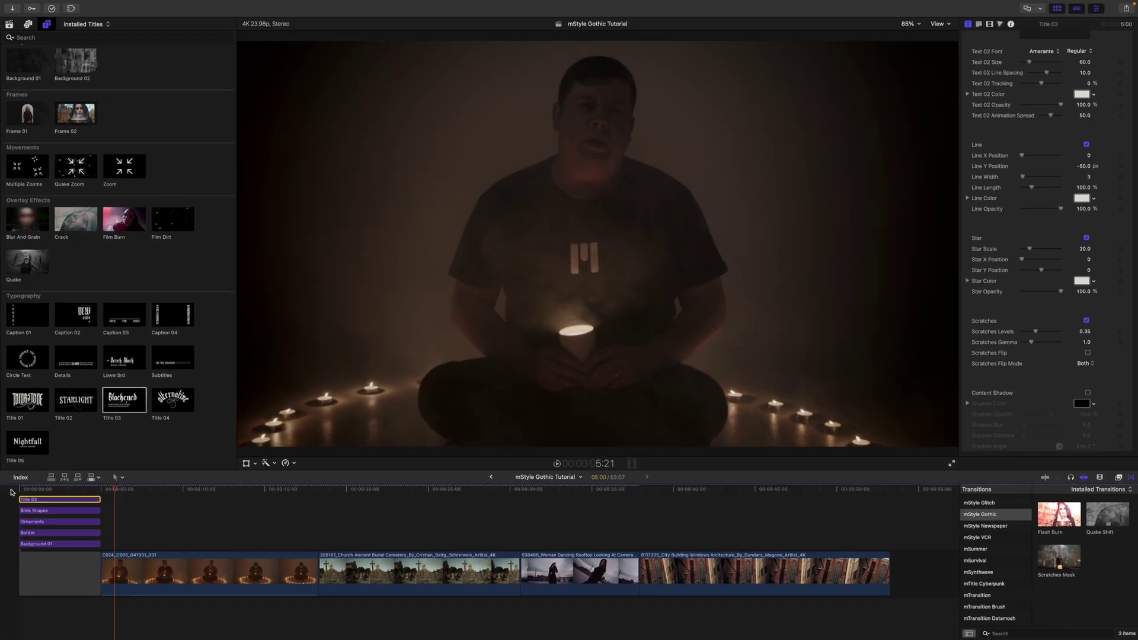
scroll(177, 309, "up", 2)
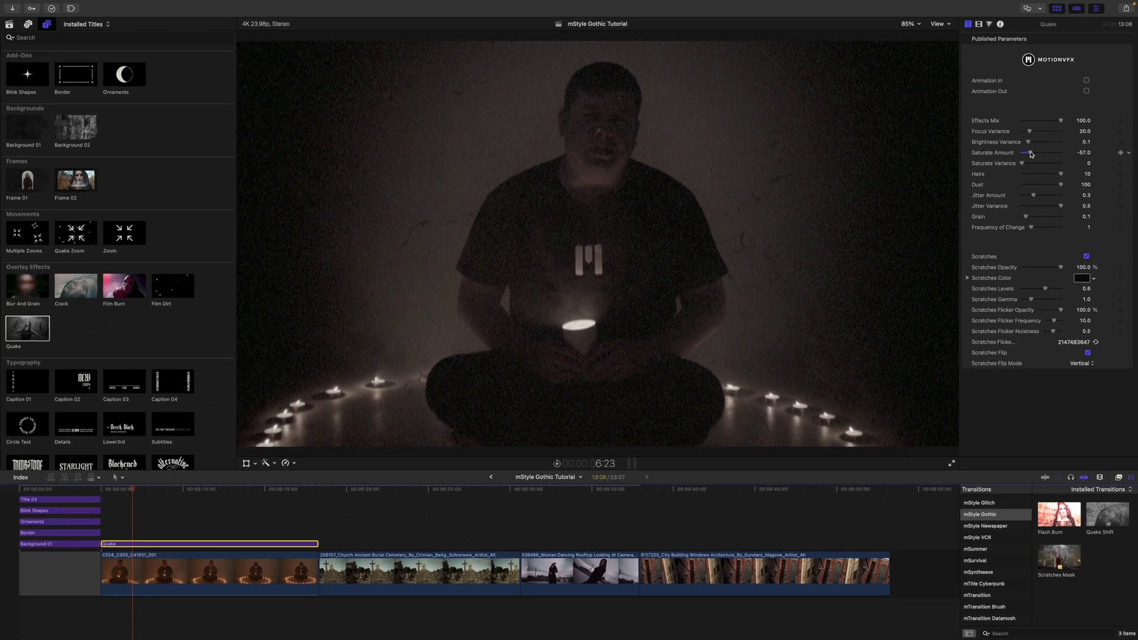
Step: Scrub to a later point in the candle clip and place Frame 01 above it
left_click_drag(132, 490, 258, 497)
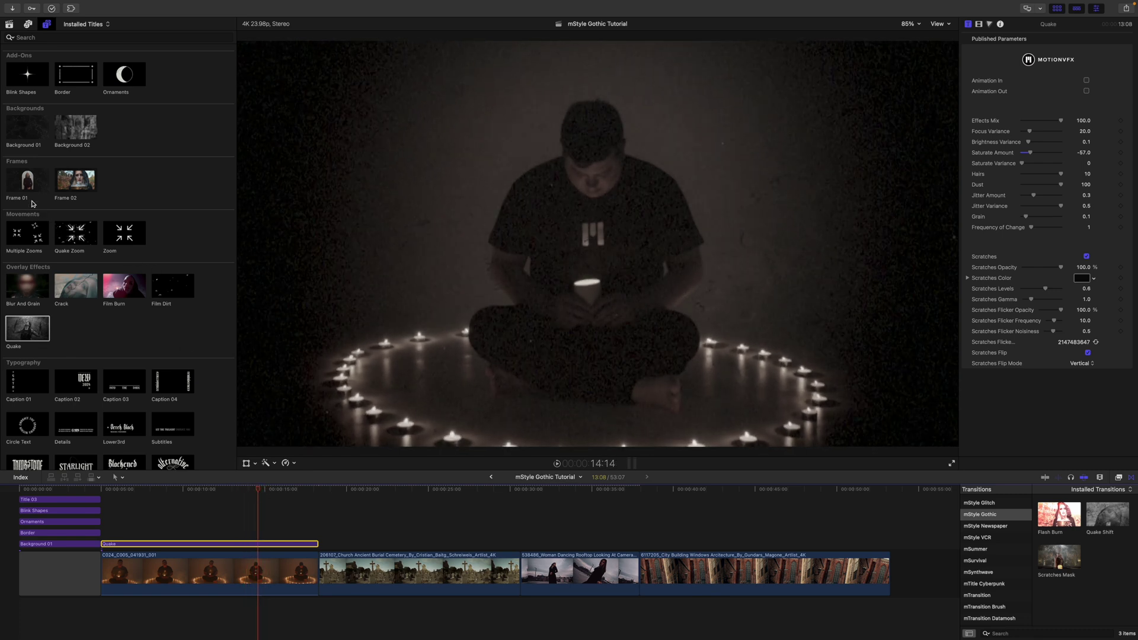
left_click_drag(24, 188, 231, 527)
Step: Preview the arched Frame 01, widen it to 489.73% content width, and add Blur And Grain above
left_click_drag(251, 491, 220, 490)
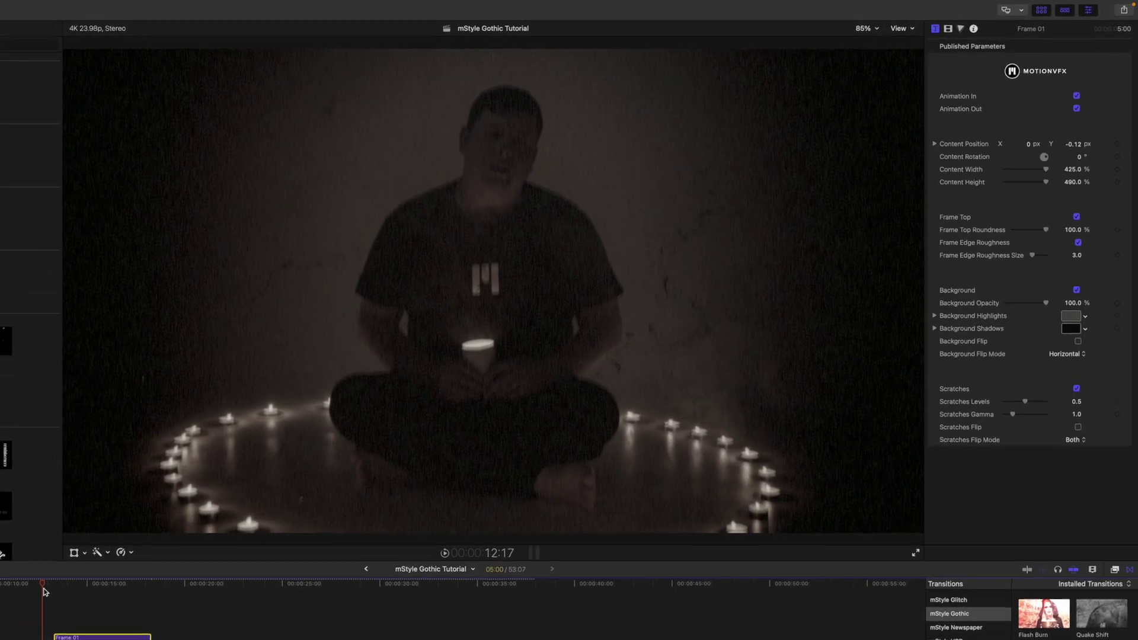
left_click_drag(44, 591, 86, 593)
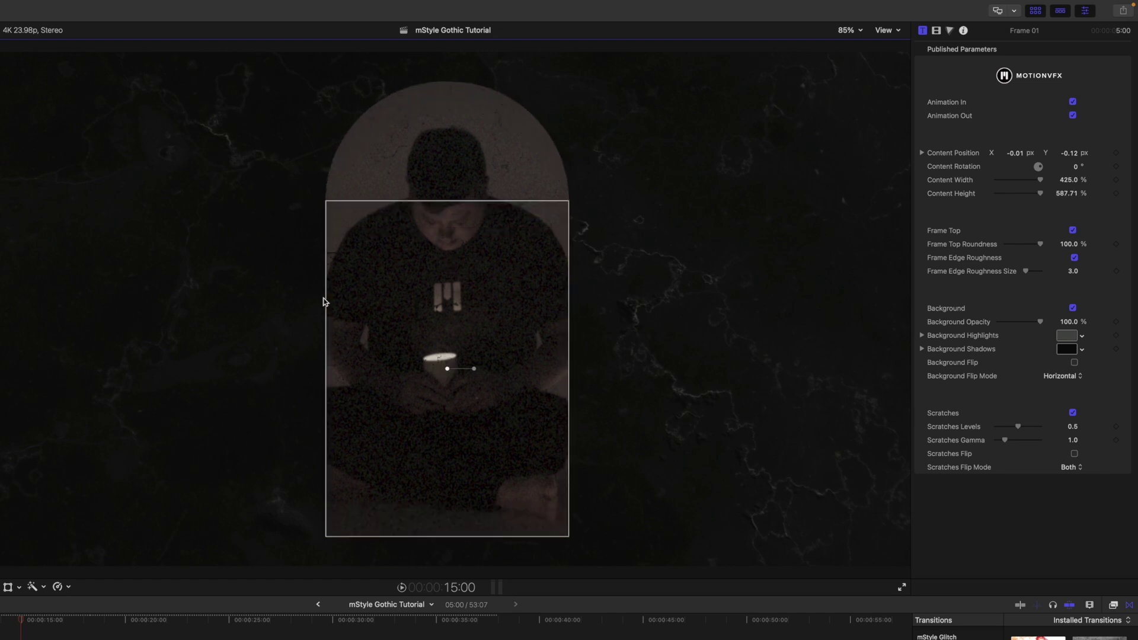
left_click_drag(325, 302, 307, 300)
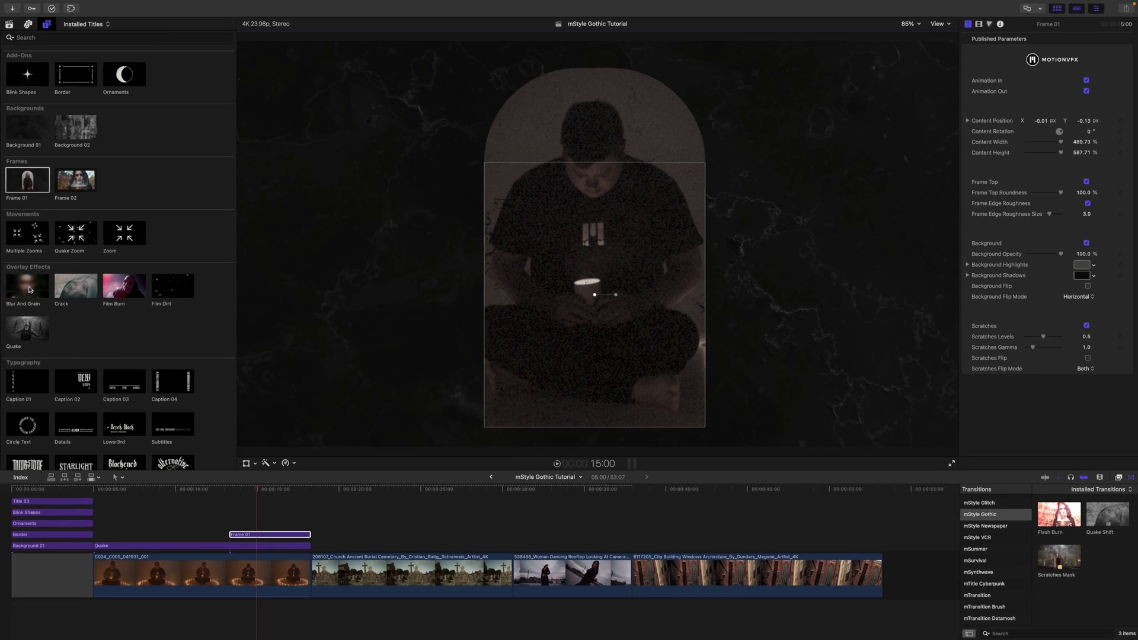
left_click_drag(28, 290, 254, 535)
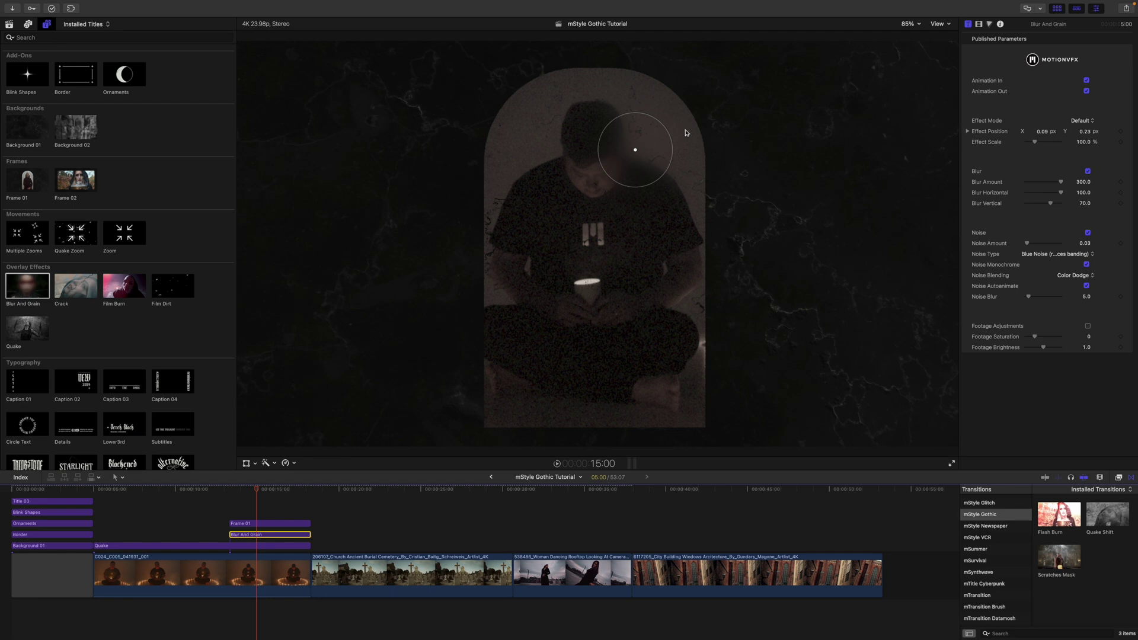
Step: Move the blur area over the figure, enlarge it to 471.09%, play back, then add Title 01
left_click_drag(635, 151, 591, 196)
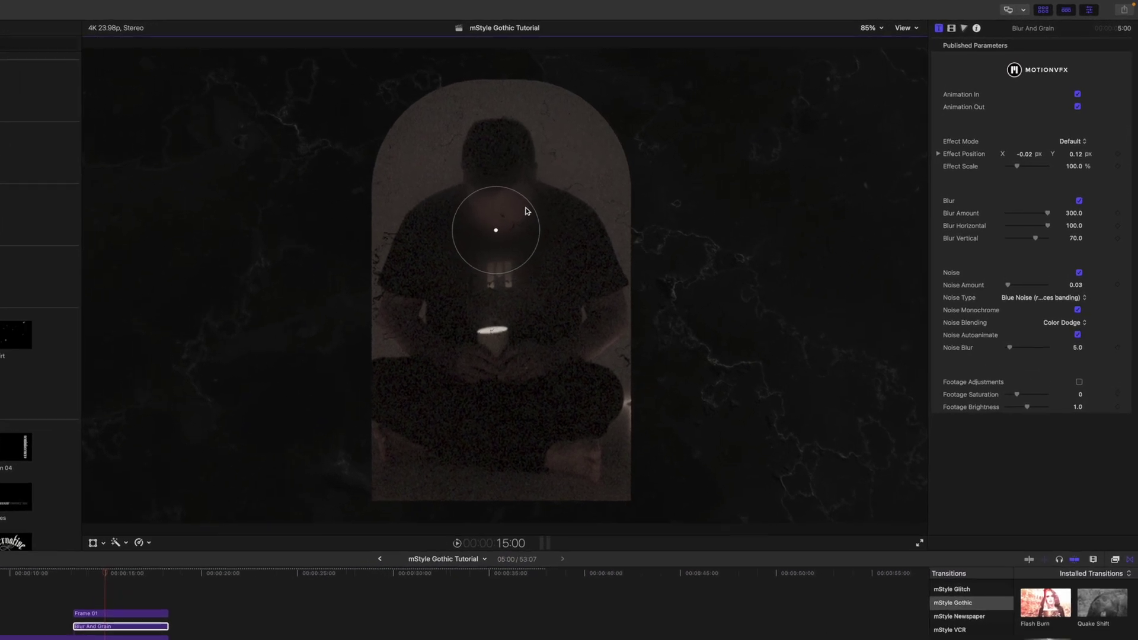
left_click_drag(481, 225, 503, 209)
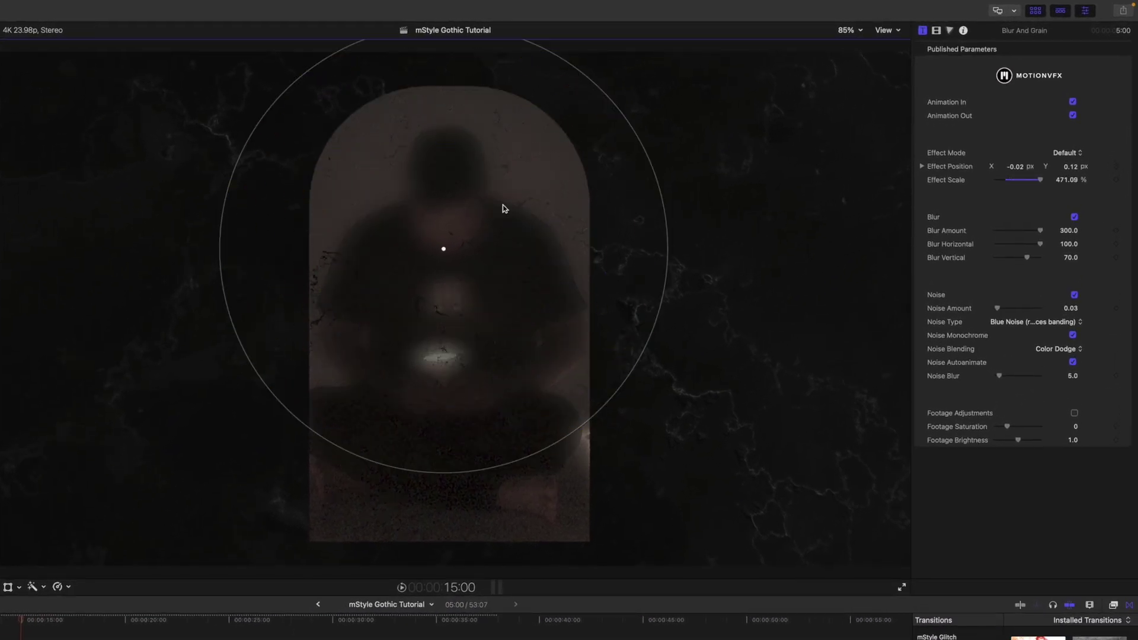
left_click_drag(446, 250, 449, 329)
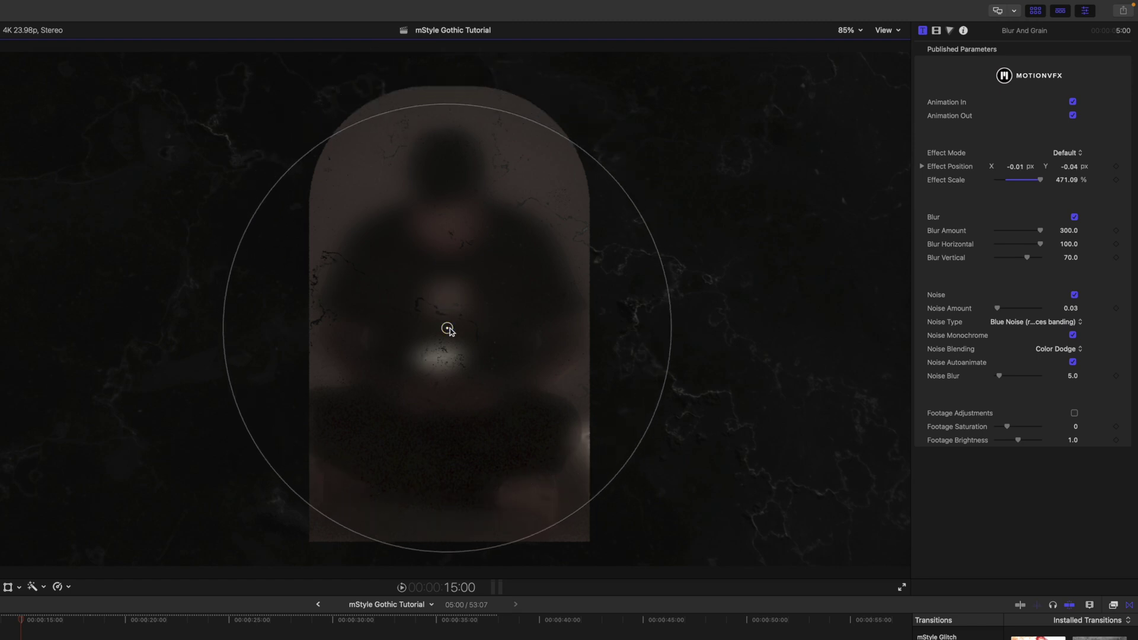
key("space")
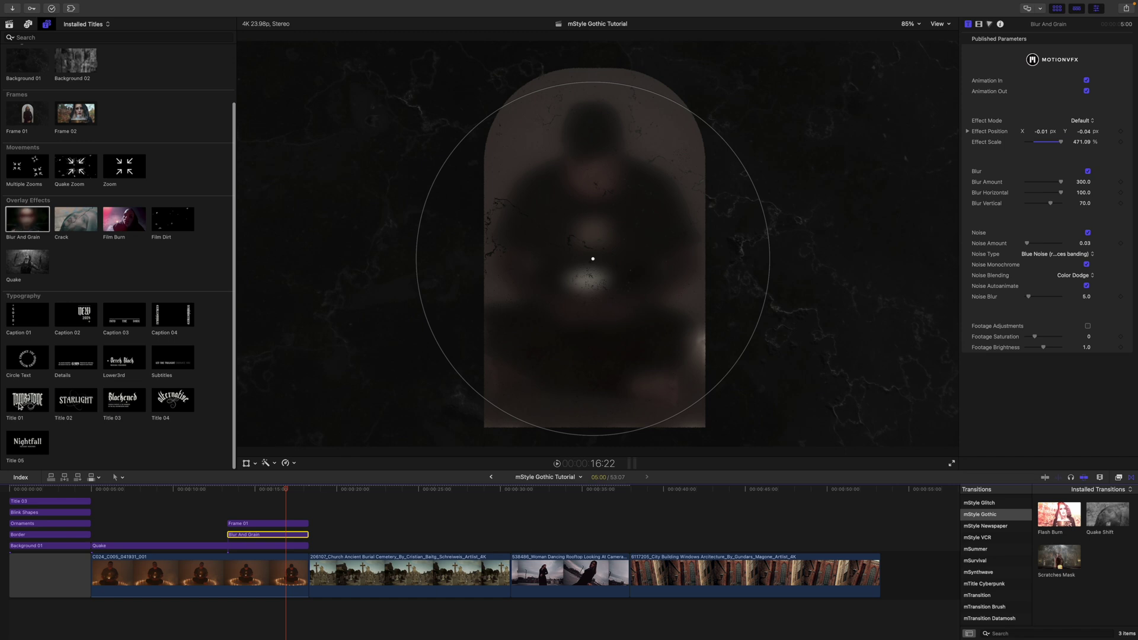
left_click_drag(20, 407, 227, 505)
Step: Place Title 01 (TOMBSTONE) above Frame 01 and shrink it to 76.22% scale
left_click(230, 491)
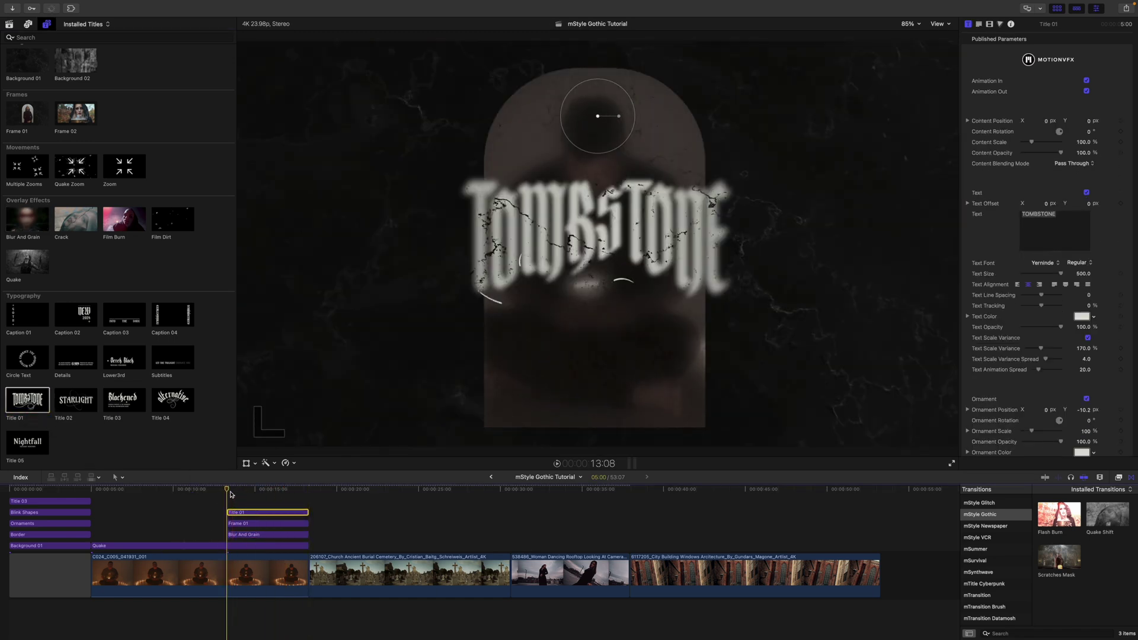
key("space")
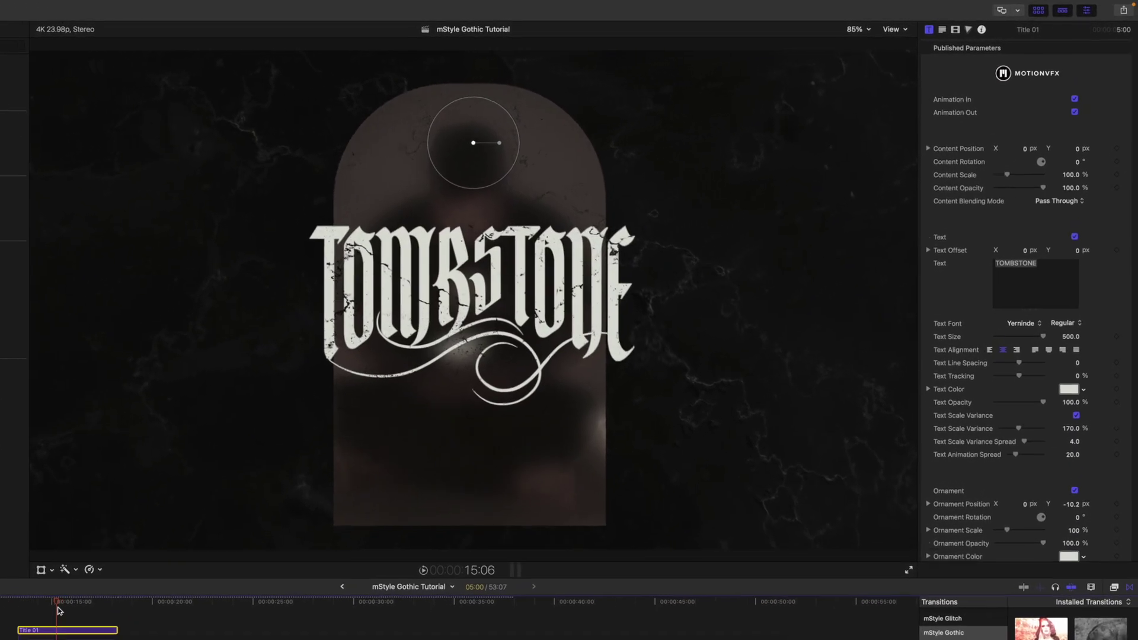
key("space")
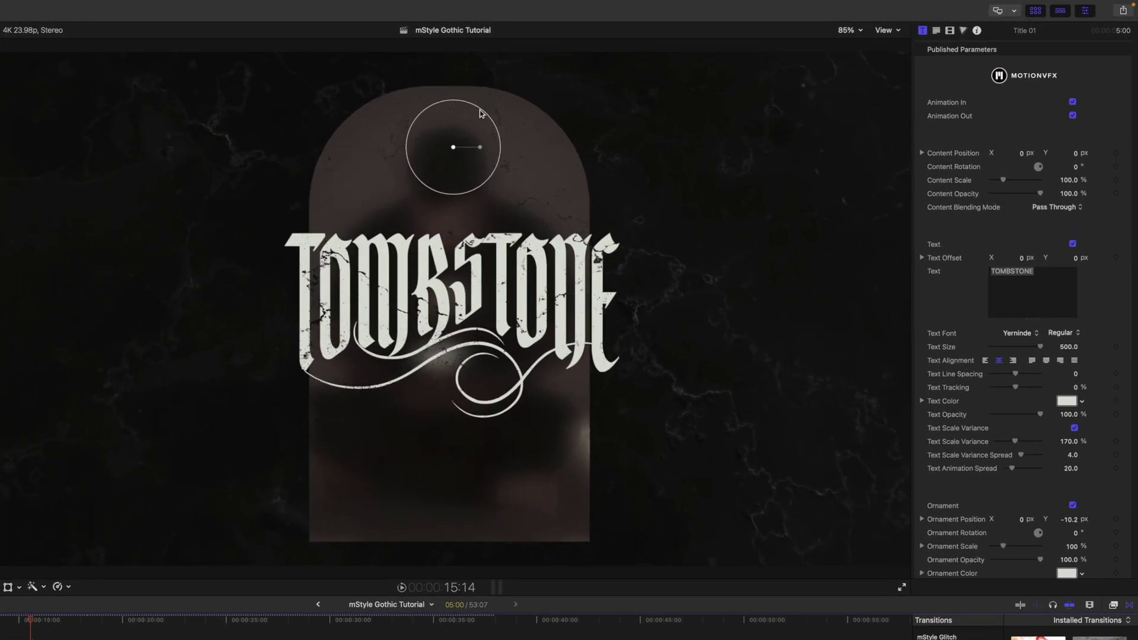
left_click_drag(481, 113, 444, 155)
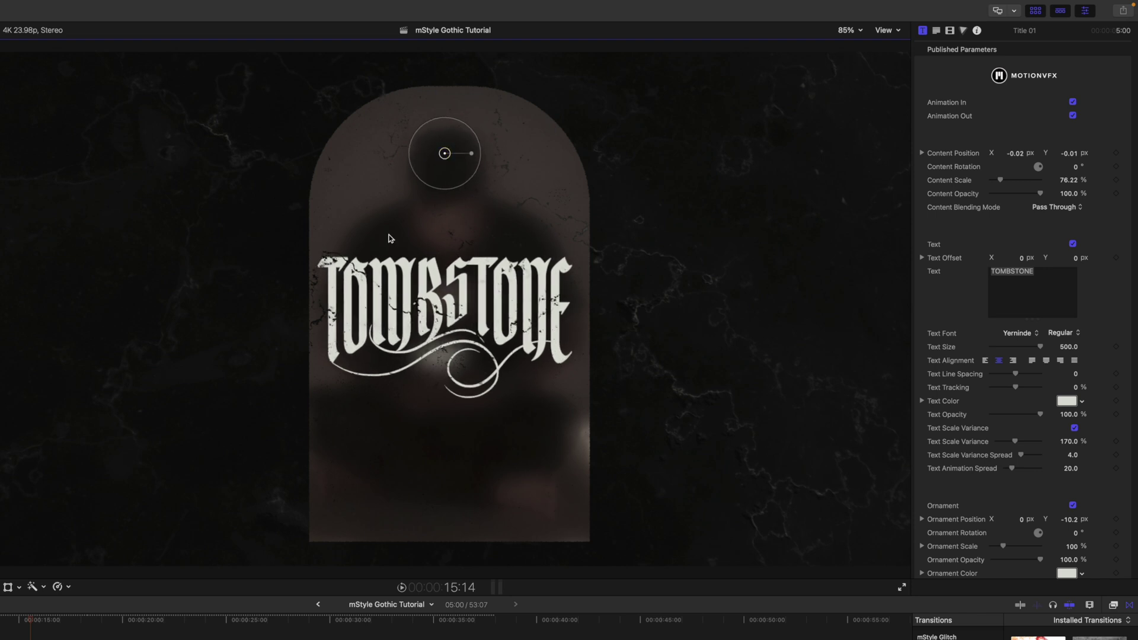
key("space")
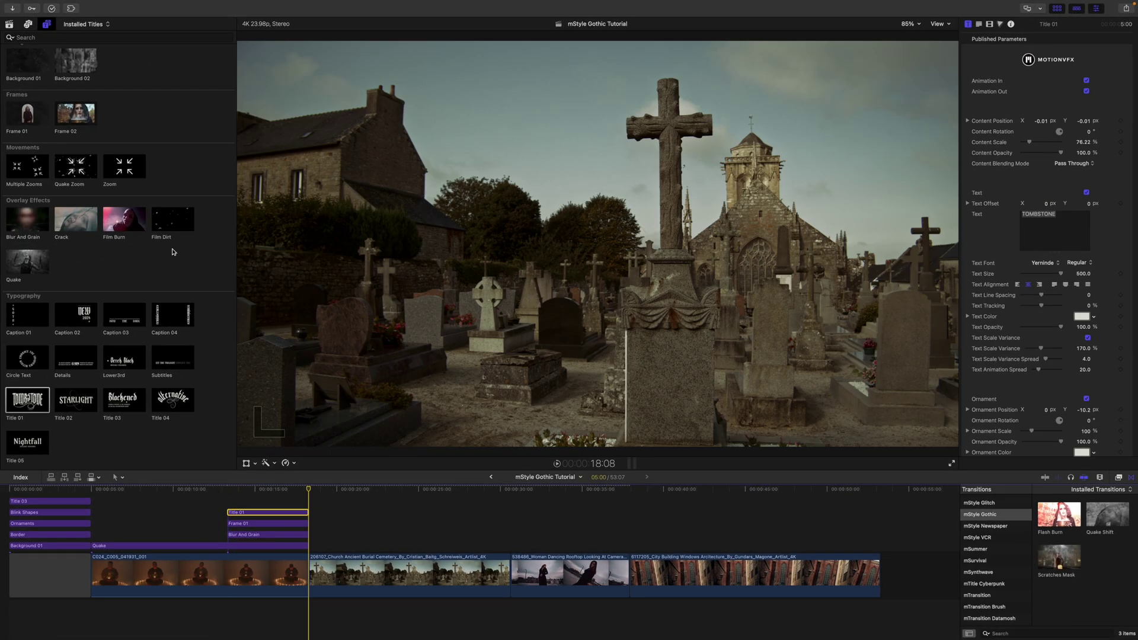
Step: Add the Multiple Zooms effect over the cemetery clip and select it
scroll(143, 266, "up", 3)
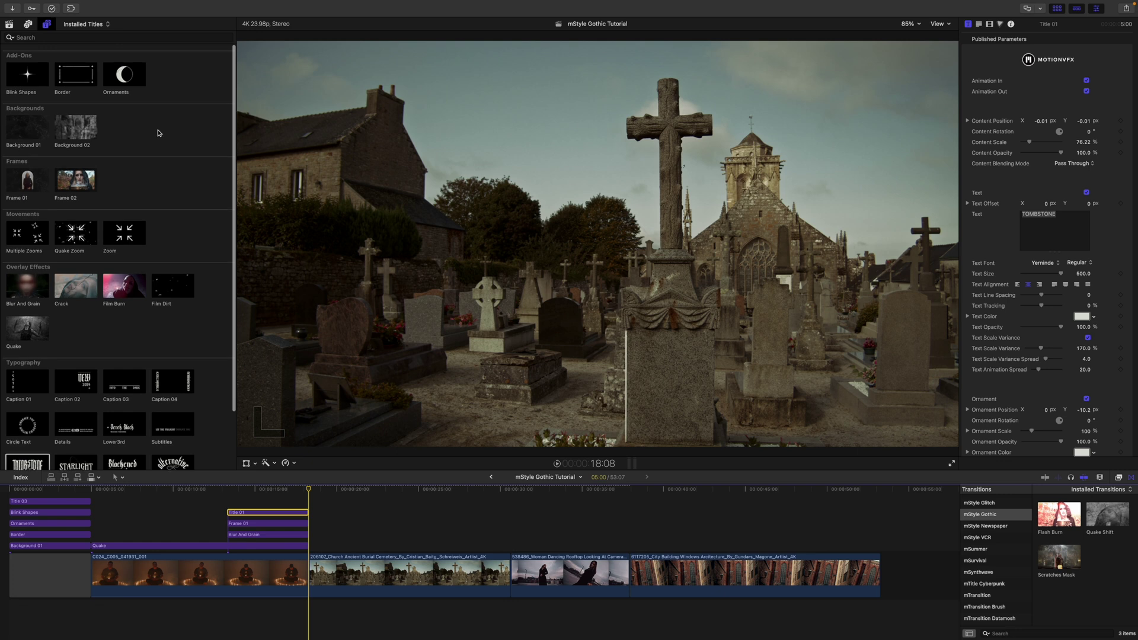
mouse_move(28, 243)
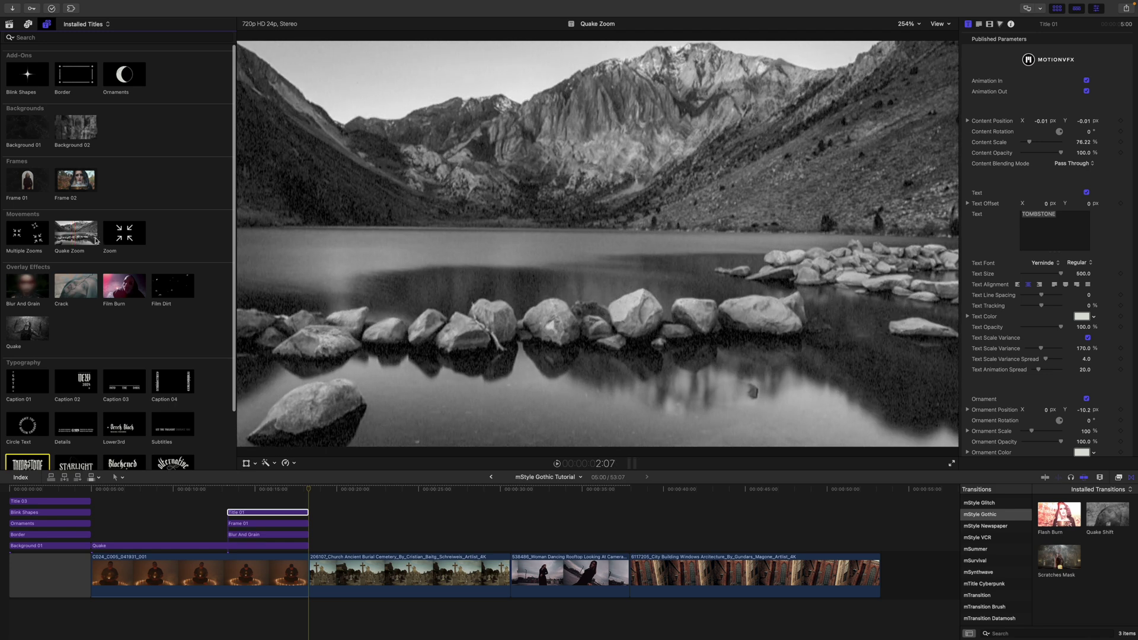
mouse_move(107, 240)
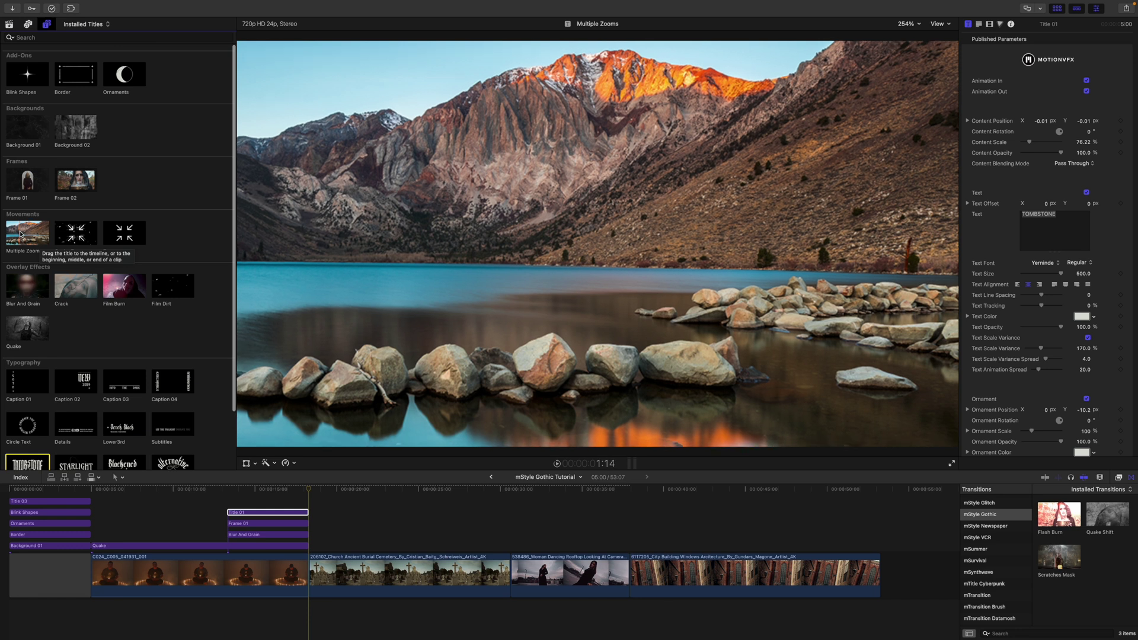
left_click_drag(33, 239, 319, 533)
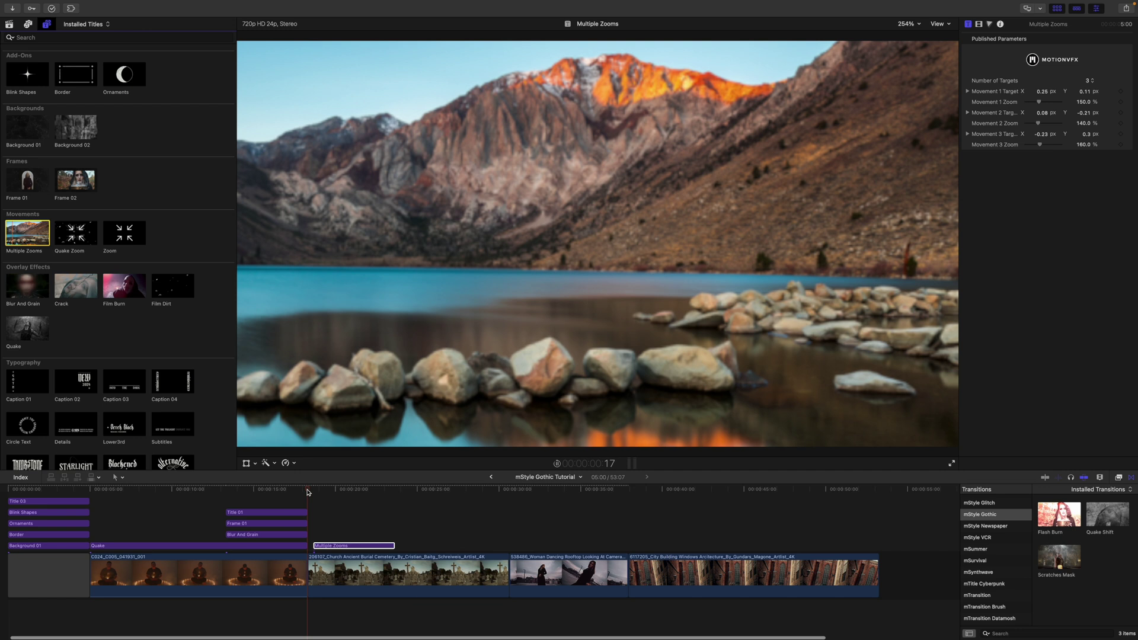
left_click(307, 492)
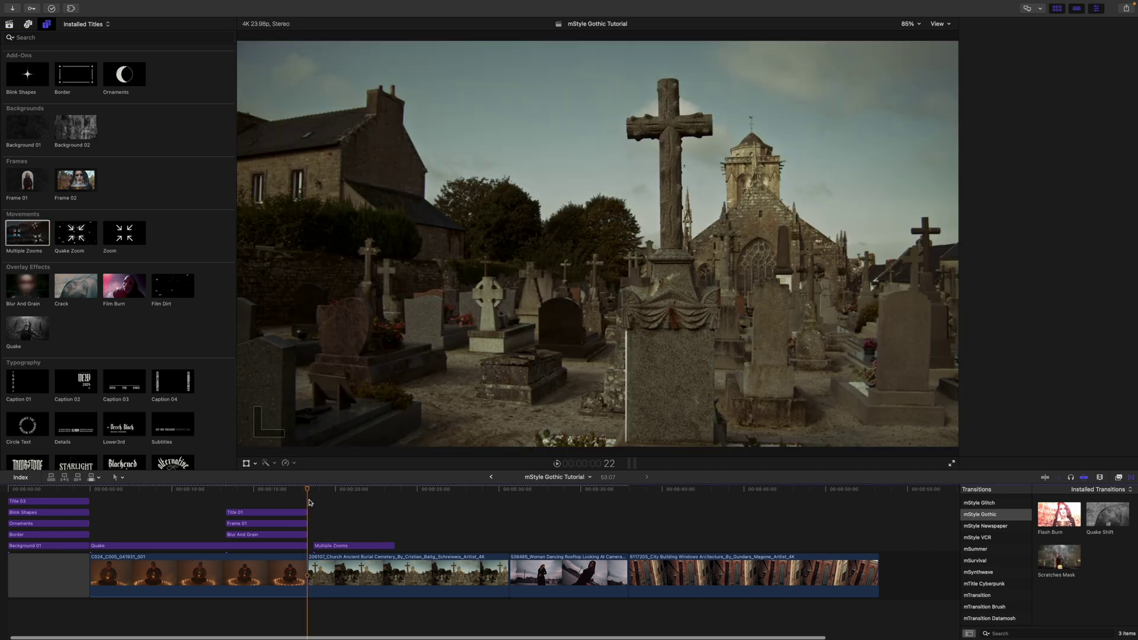
left_click(326, 545)
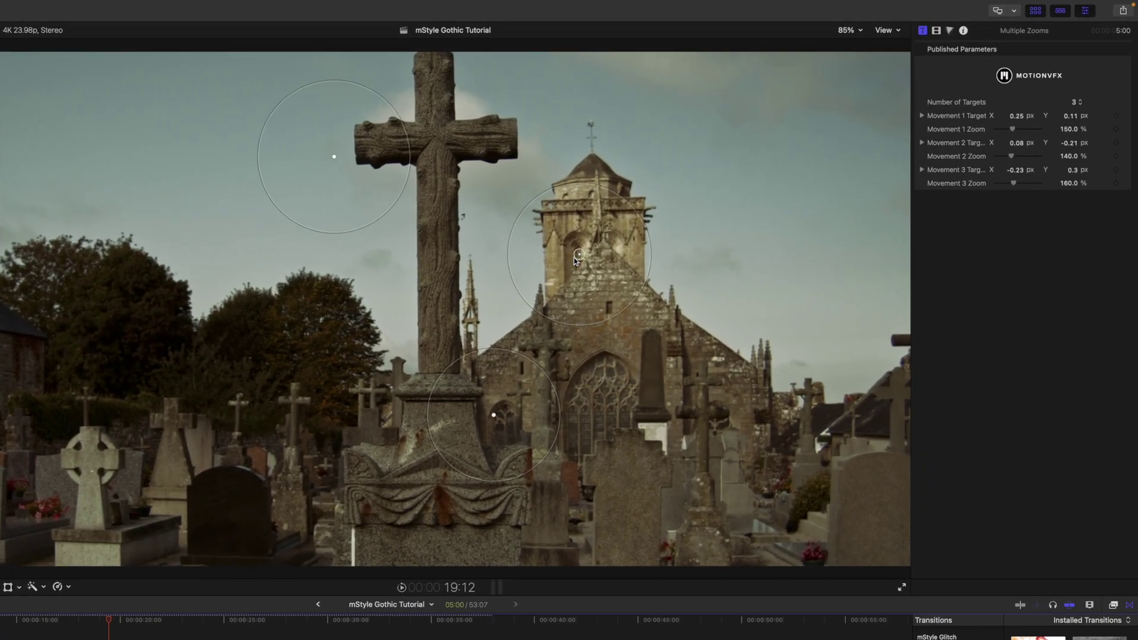
Step: Set the first zoom to 141.63% and aim the second target at the lower-left tomb
left_click_drag(574, 259, 675, 236)
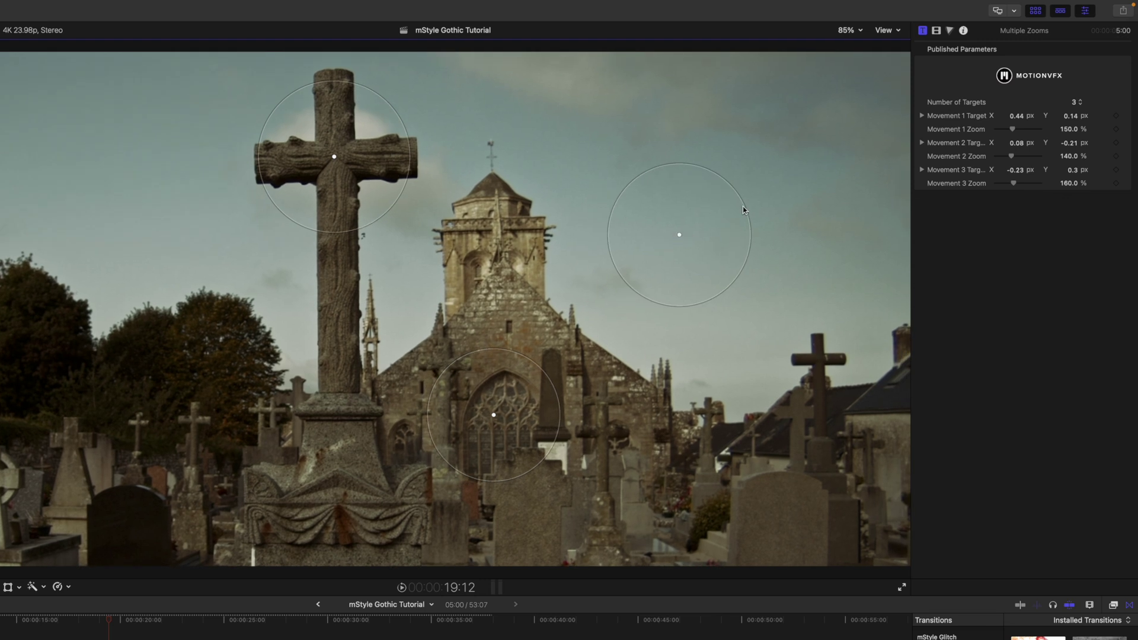
left_click_drag(745, 208, 740, 209)
key("space")
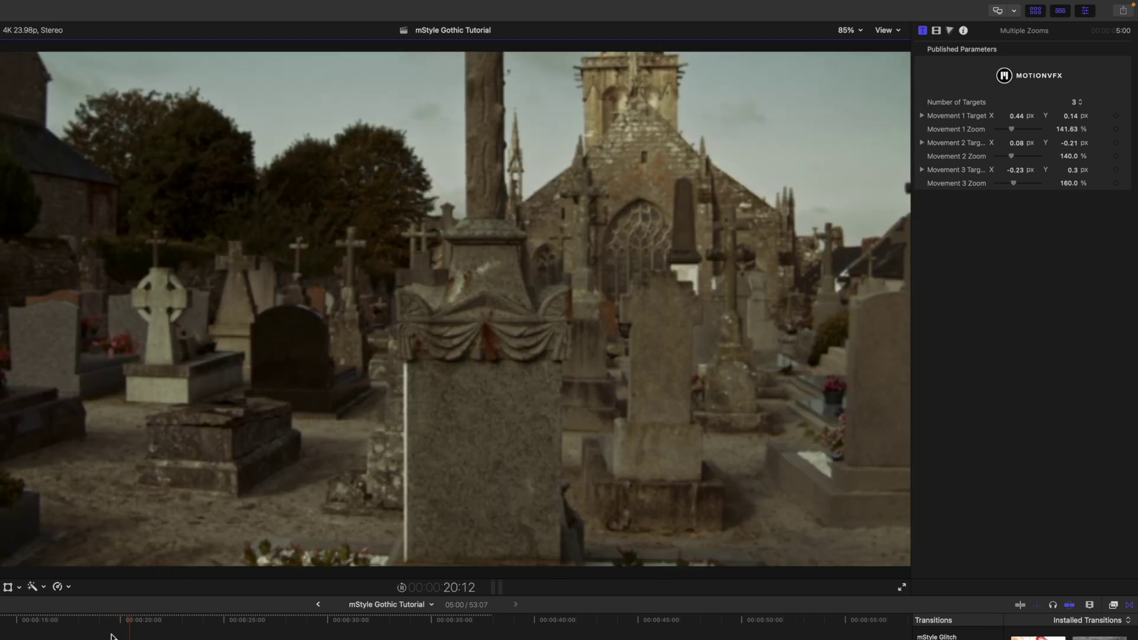
left_click_drag(495, 418, 358, 403)
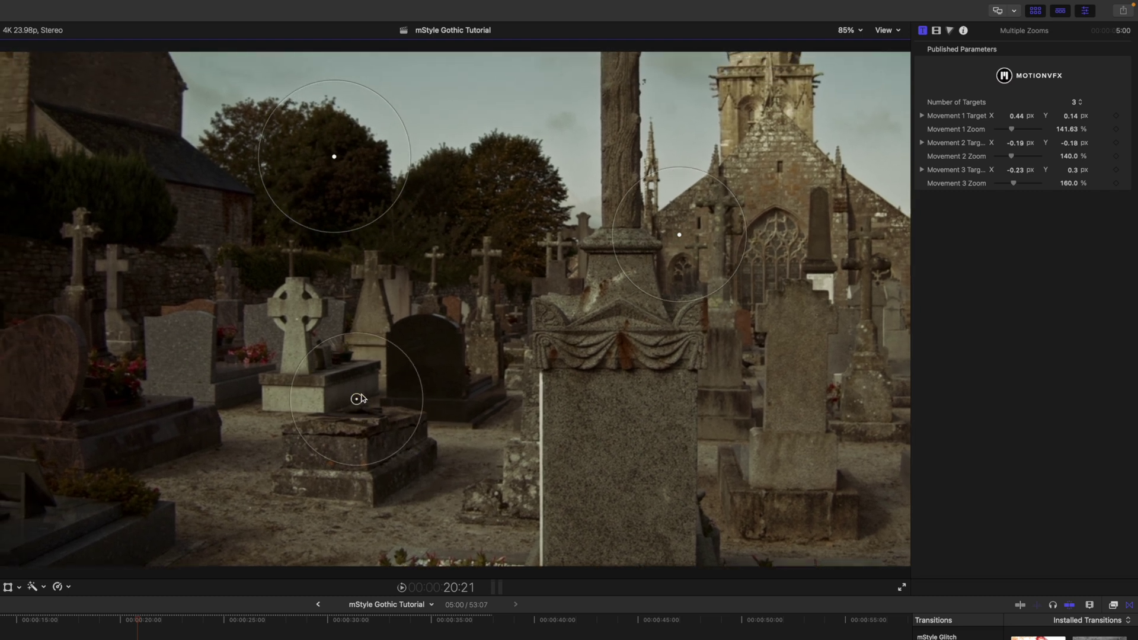
key("space")
Step: Center the third zoom on the cross at 239.8%, keeping 3 targets, then drop Film Burn above
left_click_drag(335, 157, 478, 191)
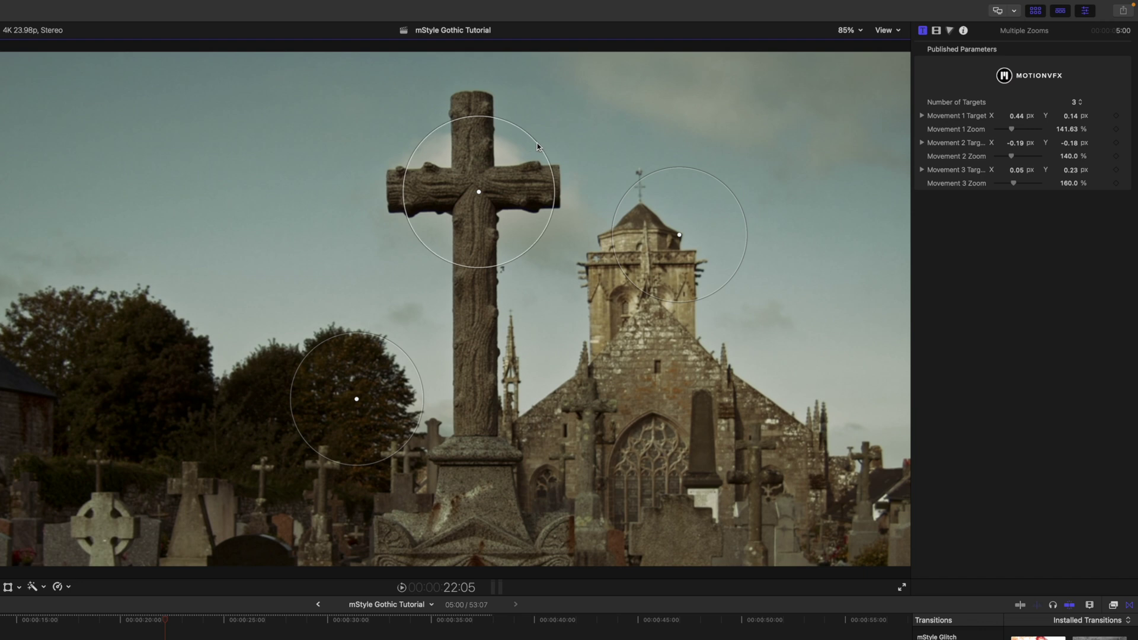
left_click_drag(537, 146, 569, 123)
left_click_drag(478, 193, 489, 57)
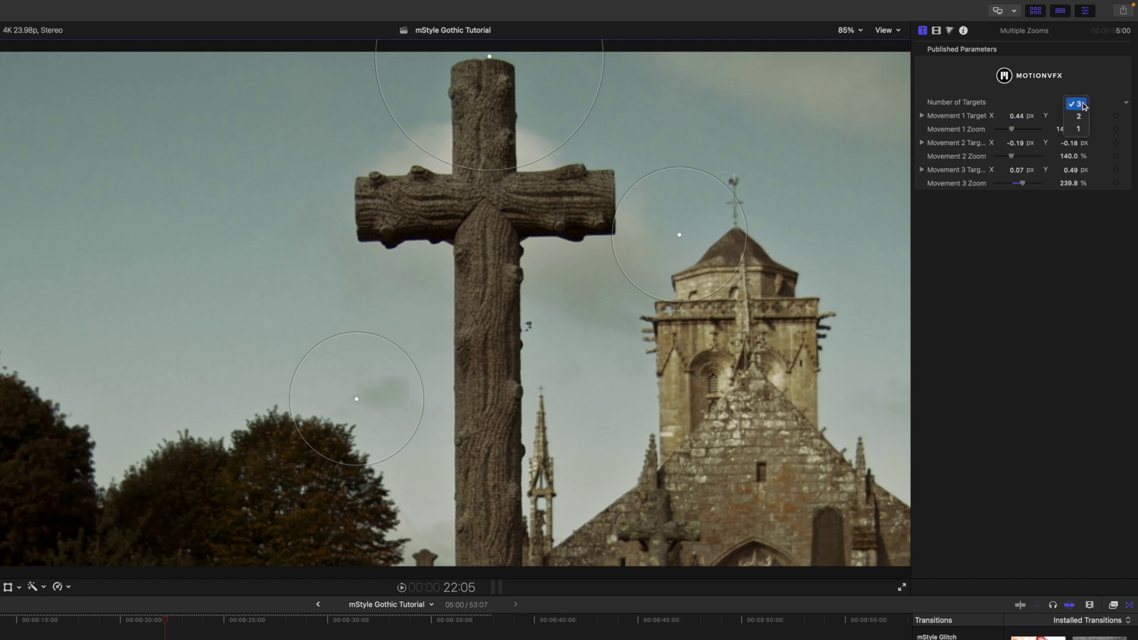
left_click(1030, 81)
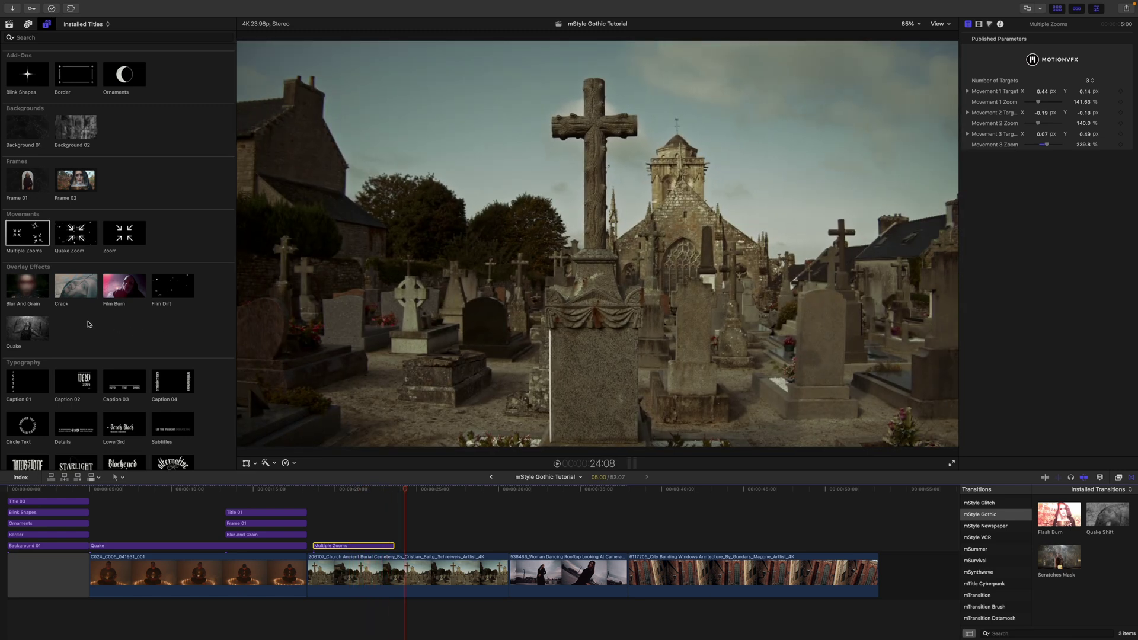
mouse_move(114, 295)
left_mouse_down()
mouse_move(372, 514)
mouse_move(407, 529)
left_mouse_up()
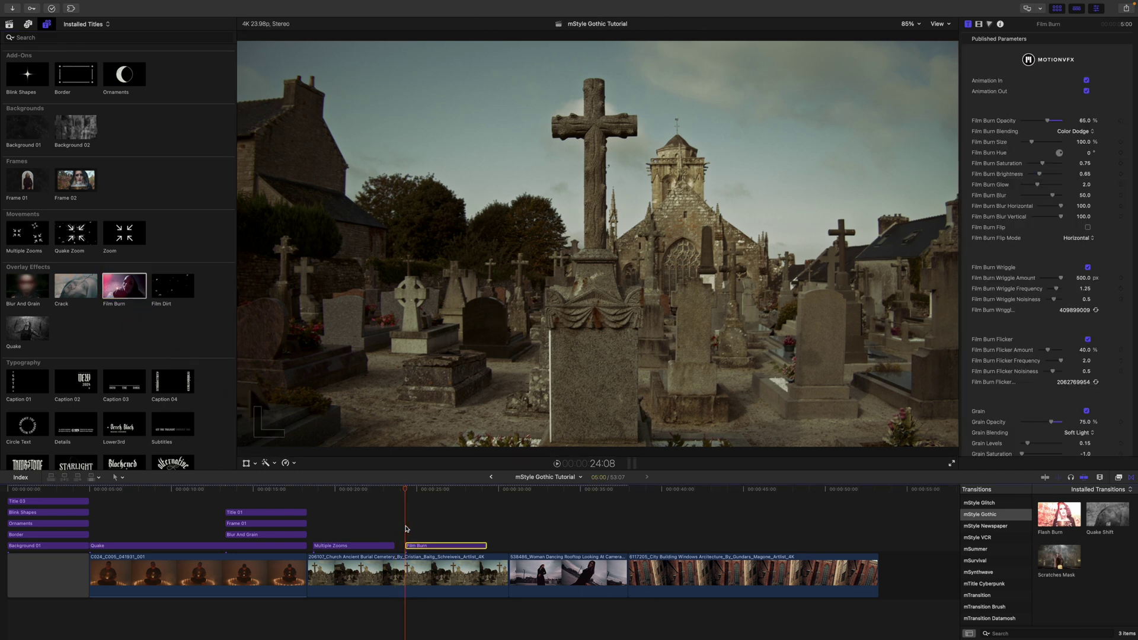
Step: Lower the Film Burn overlay's opacity to 43.34% and shift its hue to 38°
key("space")
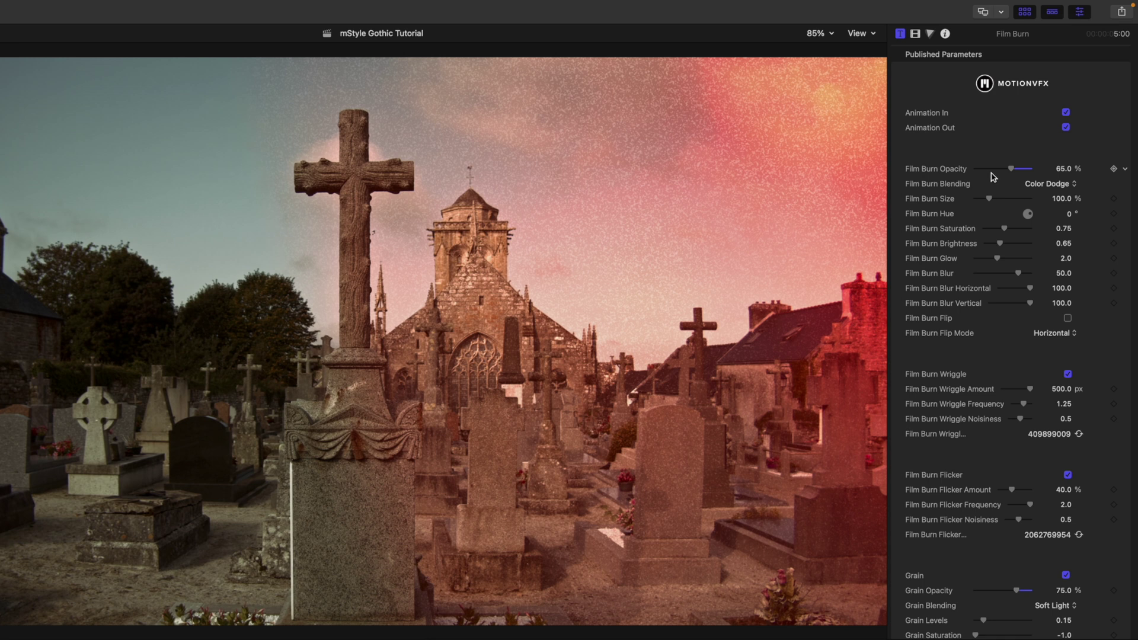
left_click_drag(1006, 171, 998, 172)
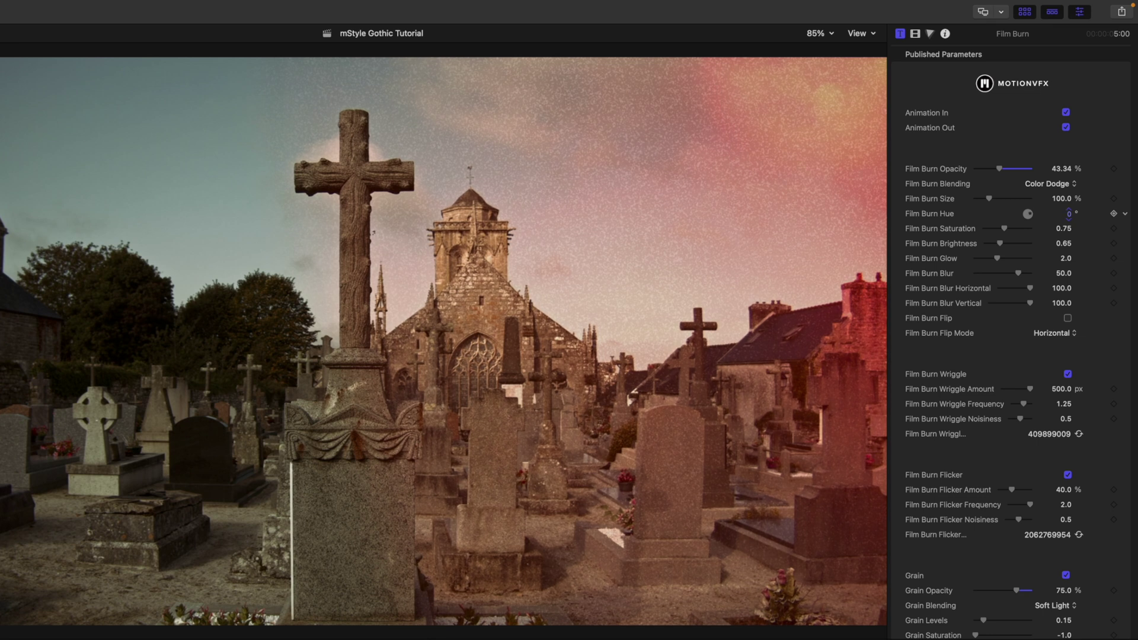
left_click_drag(1069, 214, 1069, 213)
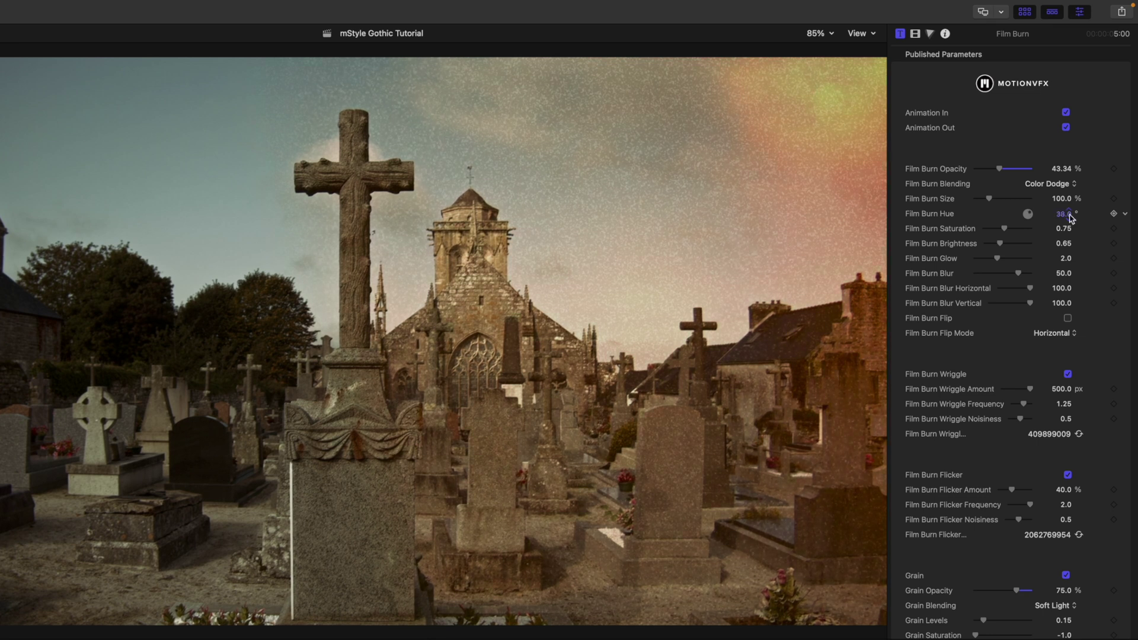
scroll(933, 328, "down", 5)
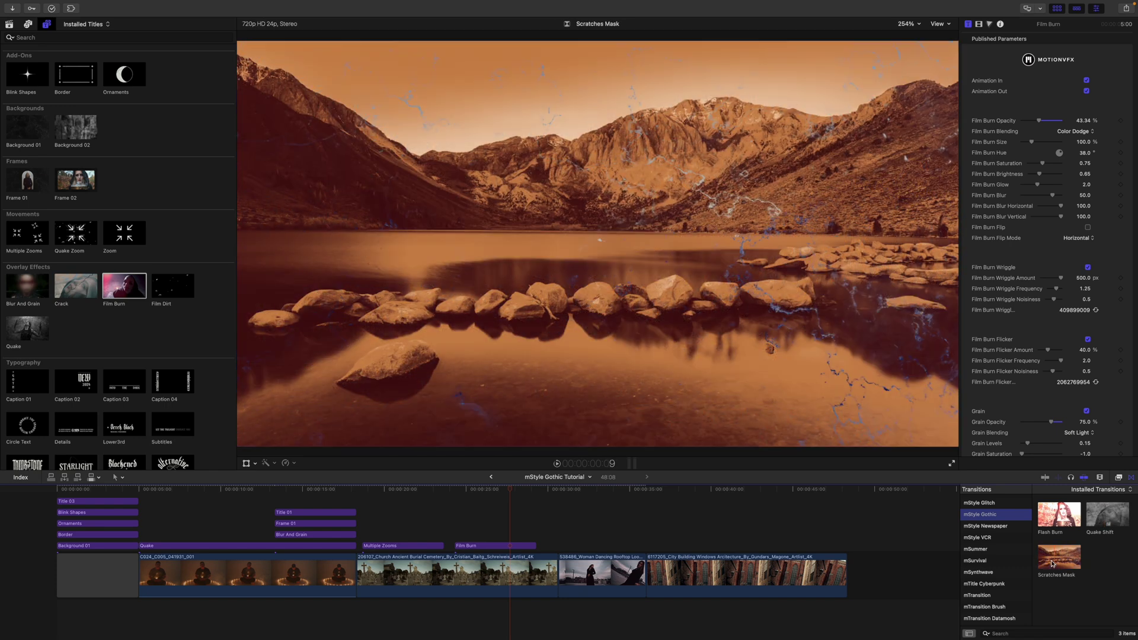
Step: Add the Flash Burn transition between the dancing woman and city building clips
left_click_drag(1049, 563, 650, 583)
left_click(634, 497)
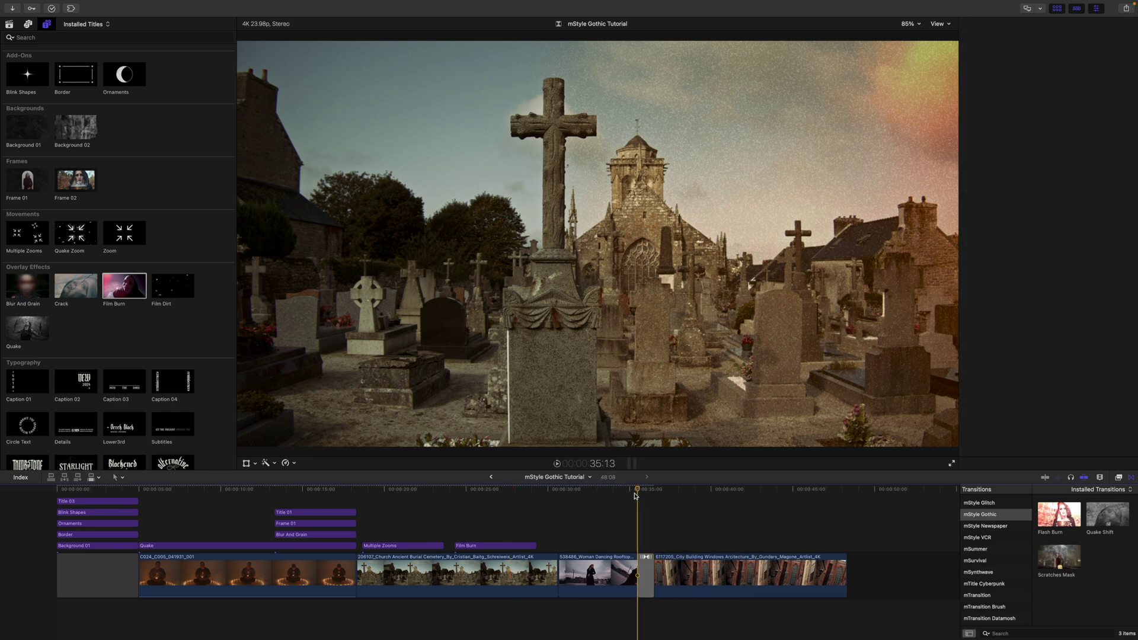
left_click(638, 499)
left_click_drag(638, 500, 649, 493)
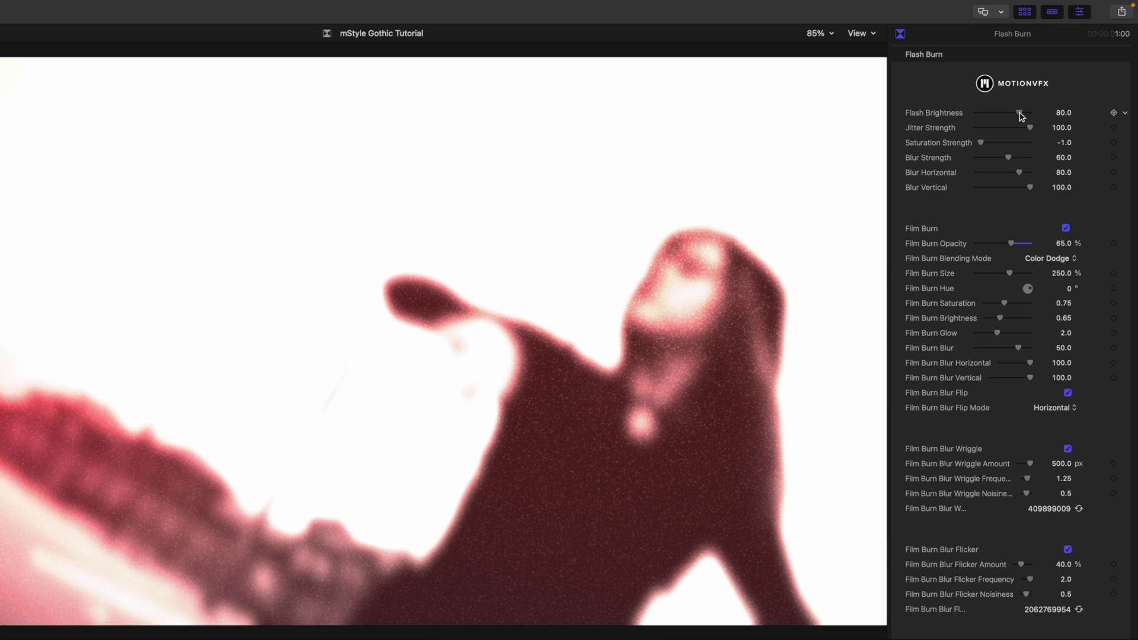
Step: Set the Flash Burn's flash brightness to 67.3 and its burn hue to 46°
mouse_move(1018, 114)
left_mouse_down()
mouse_move(991, 114)
mouse_move(1014, 118)
left_mouse_up()
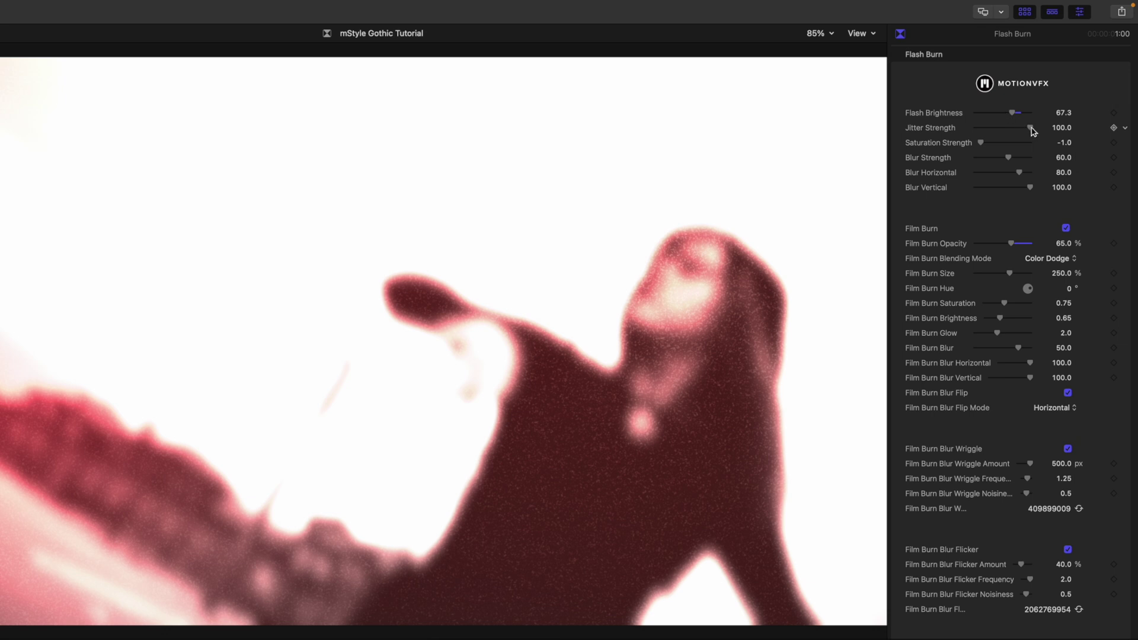
scroll(959, 211, "down", 3)
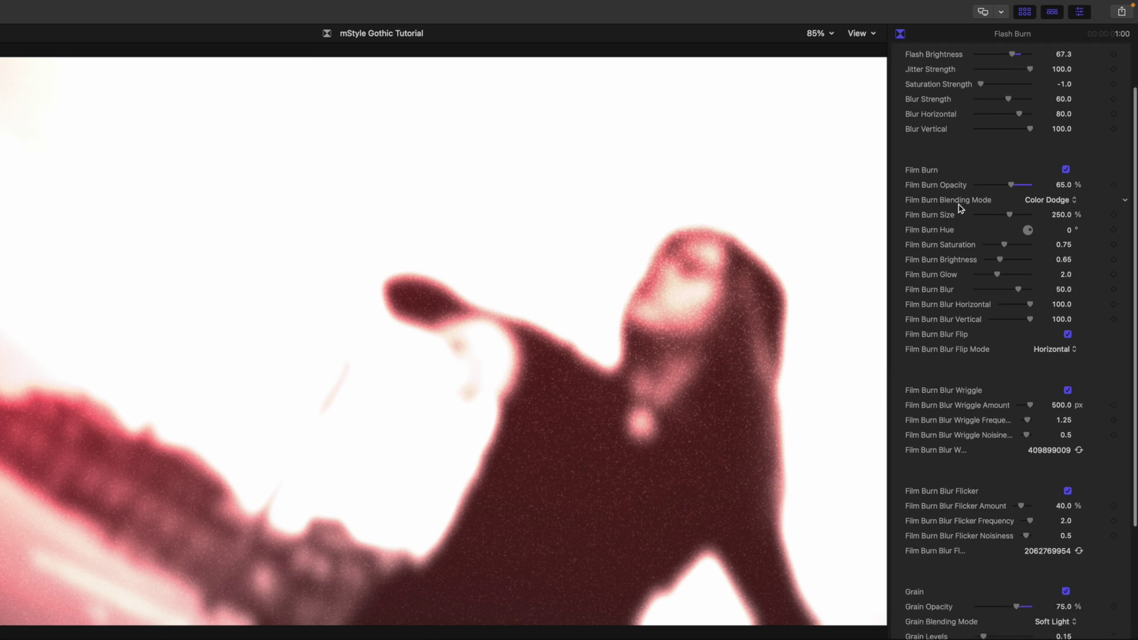
scroll(947, 316, "down", 2)
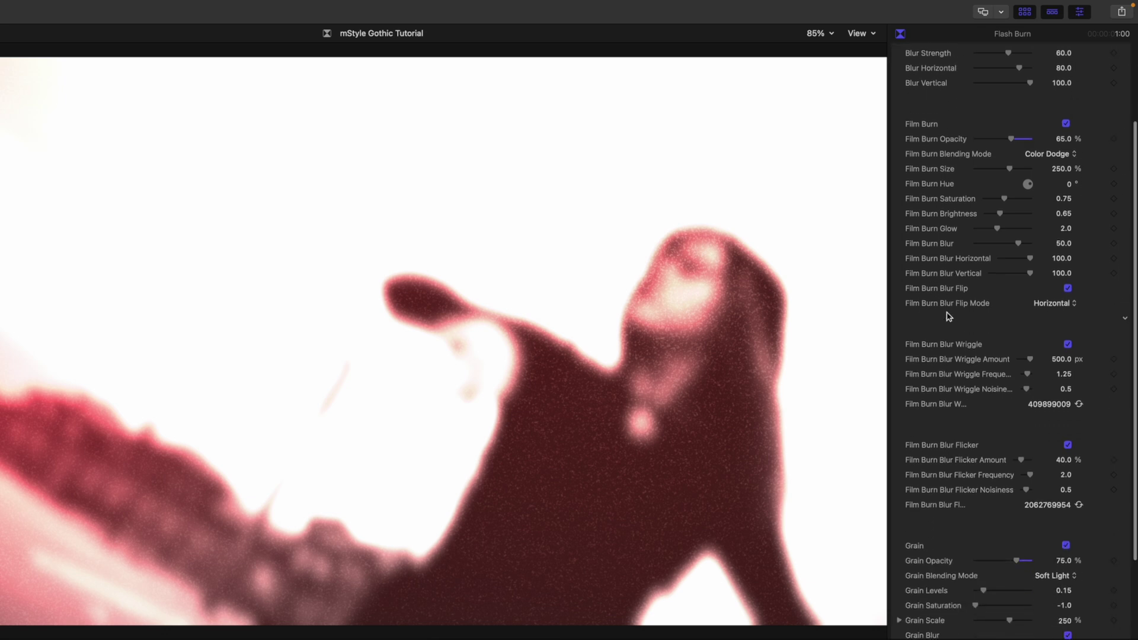
left_click(1070, 184)
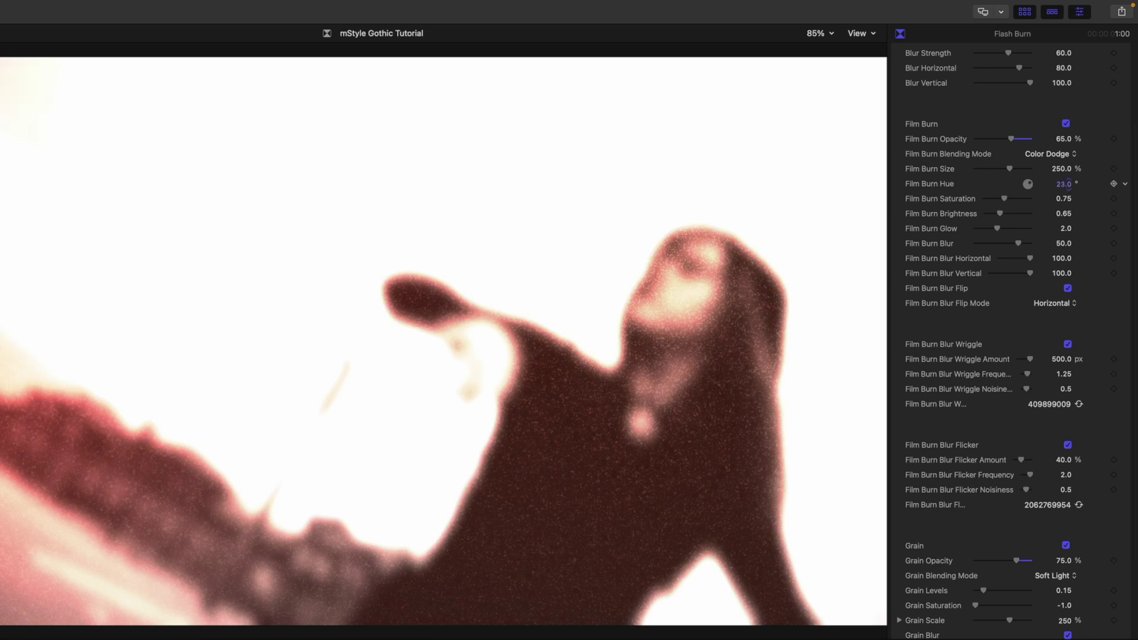
left_click_drag(1064, 184, 1079, 183)
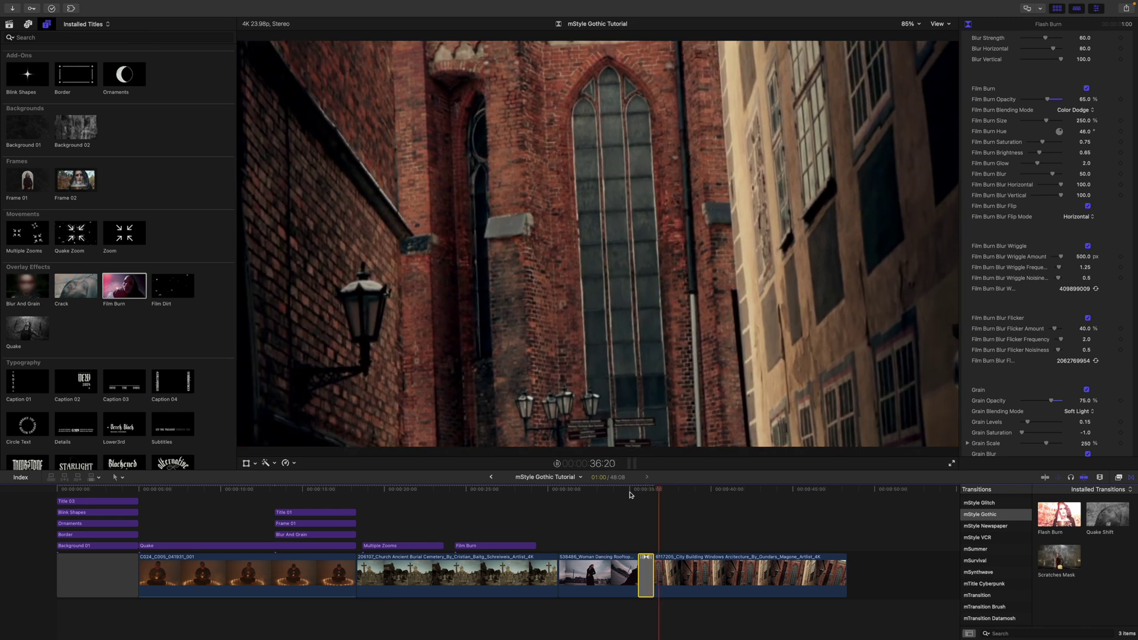
Step: Place Title 05 'Nightfall' above the city clip and enlarge it to 165.32% scale
scroll(176, 423, "down", 3)
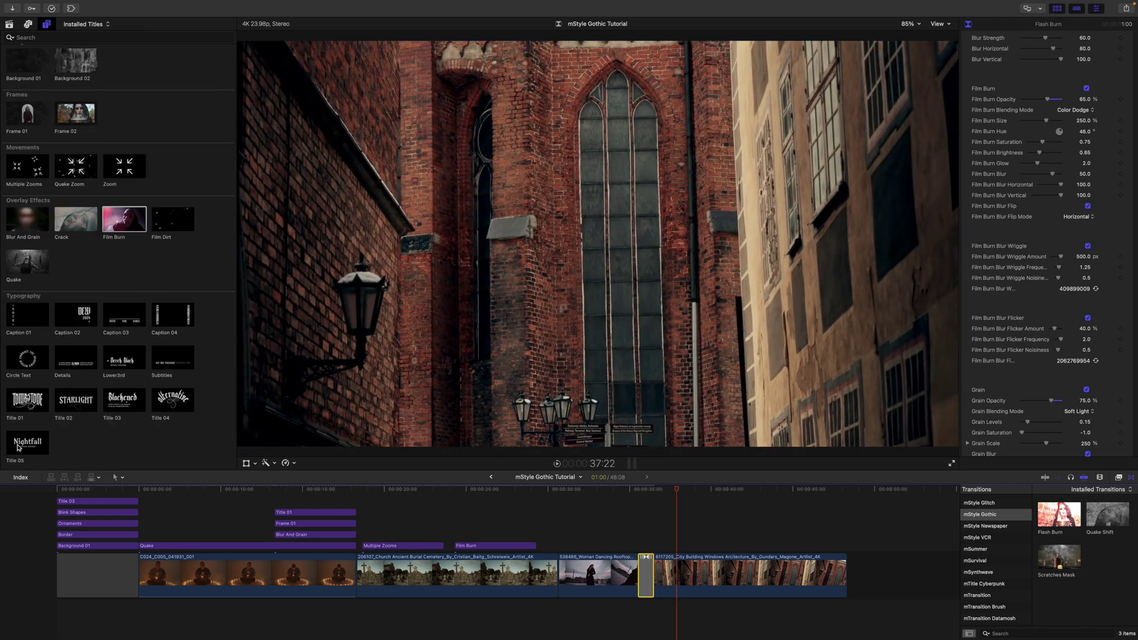
left_click_drag(17, 448, 669, 533)
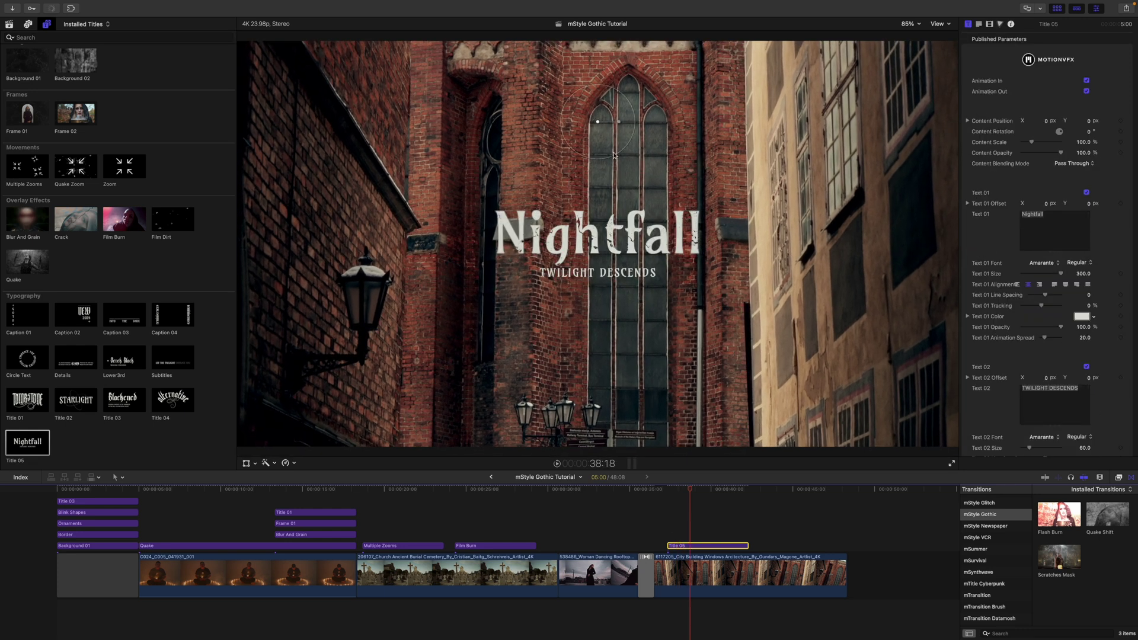
scroll(981, 231, "down", 6)
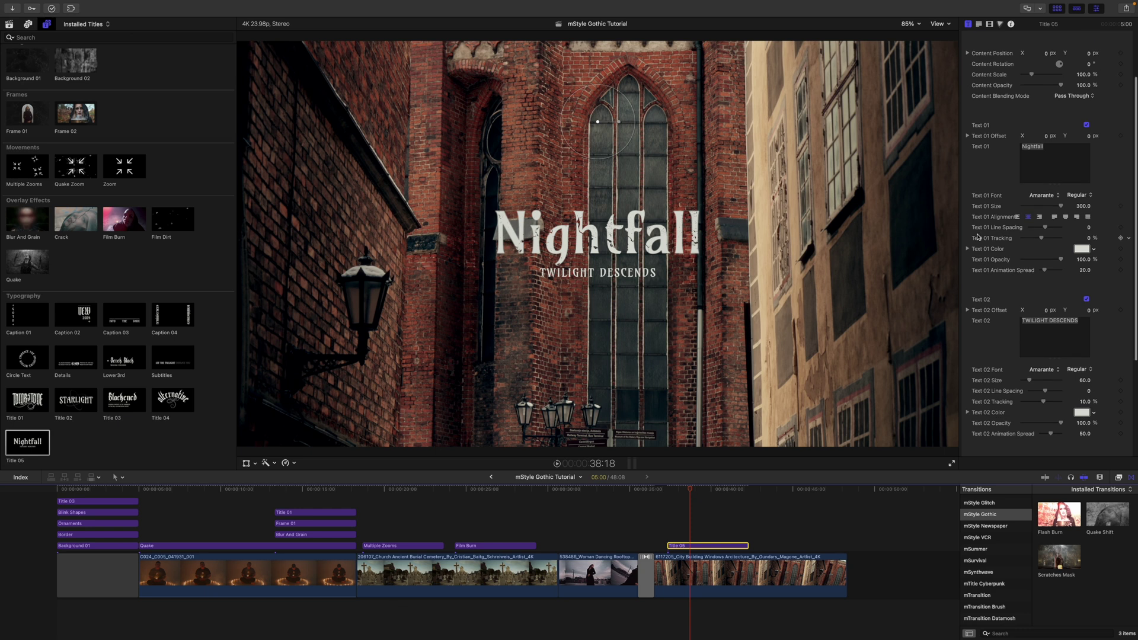
scroll(981, 226, "up", 6)
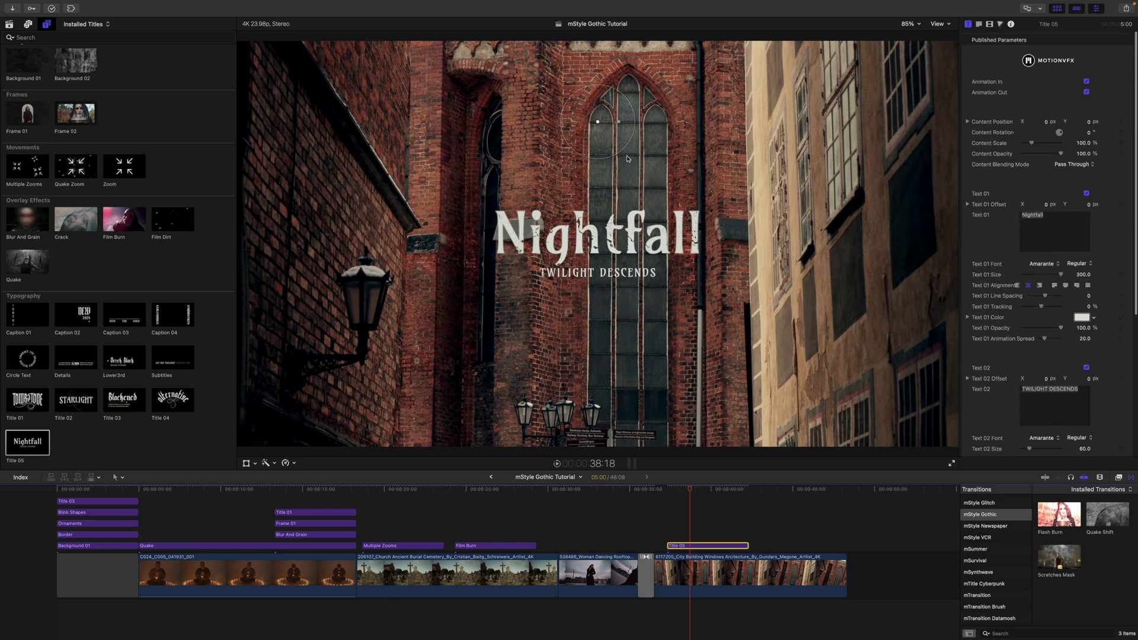
left_click_drag(630, 105, 652, 93)
left_click(669, 491)
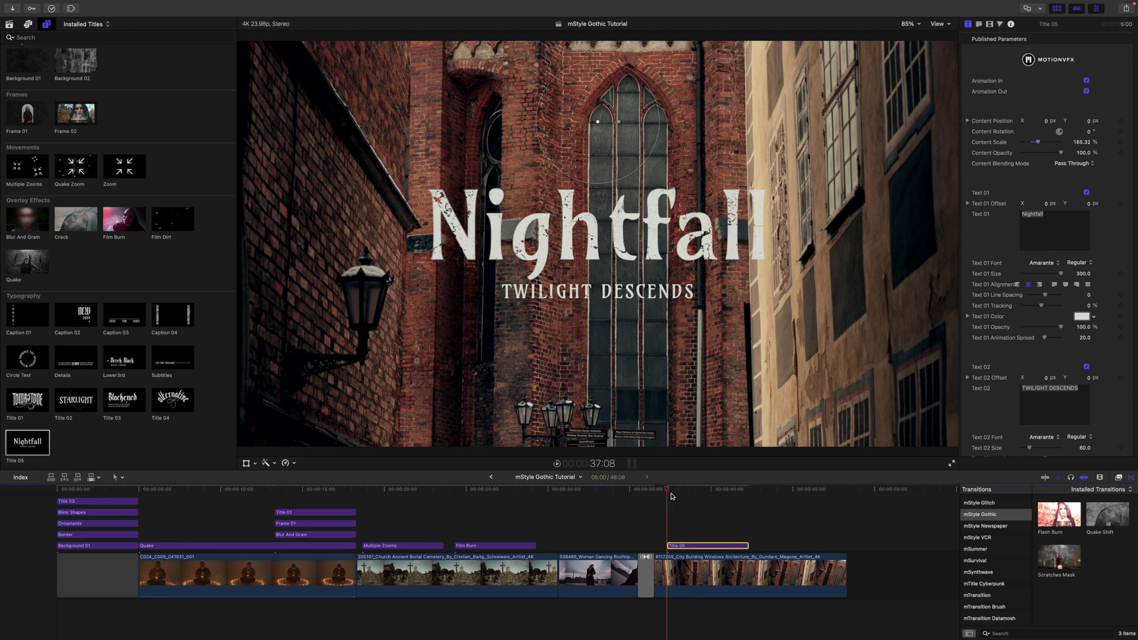
key("space")
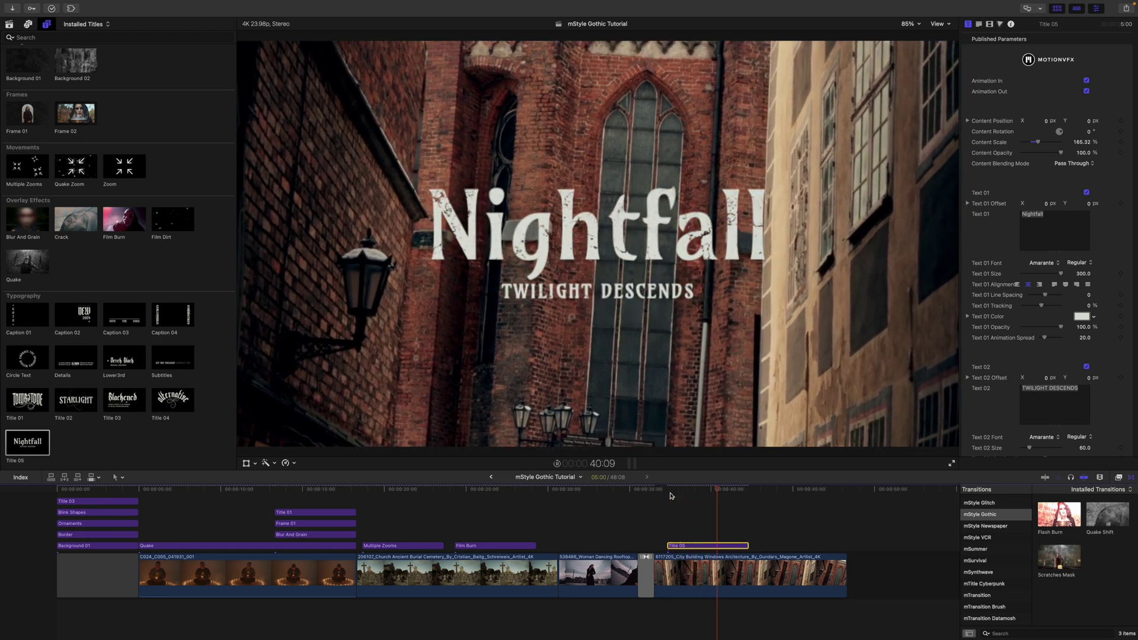
left_click(758, 498)
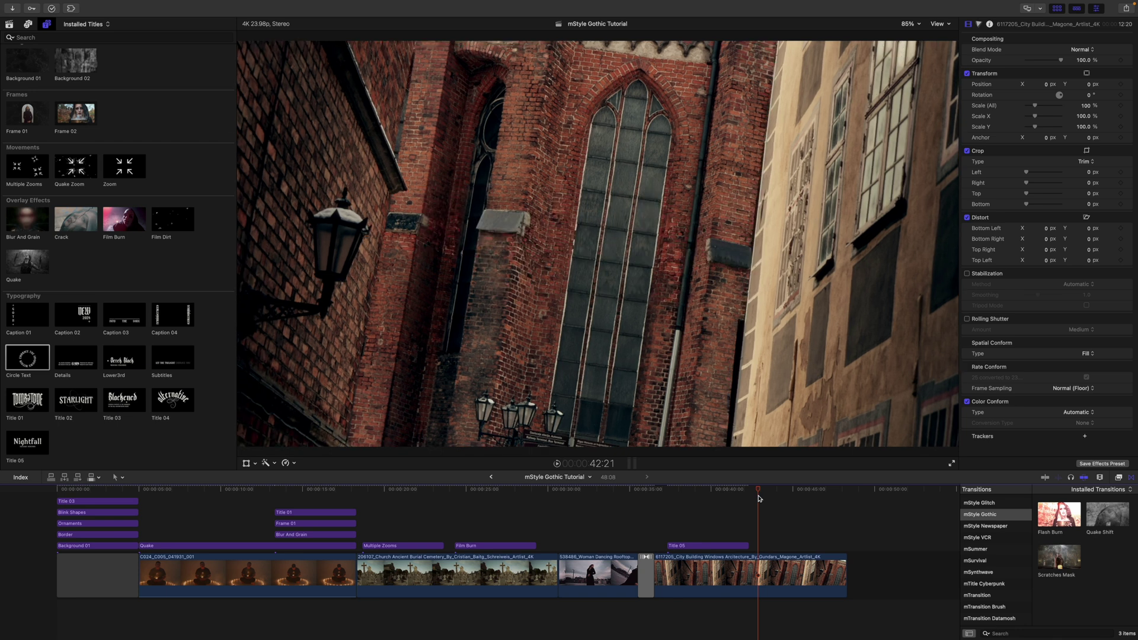